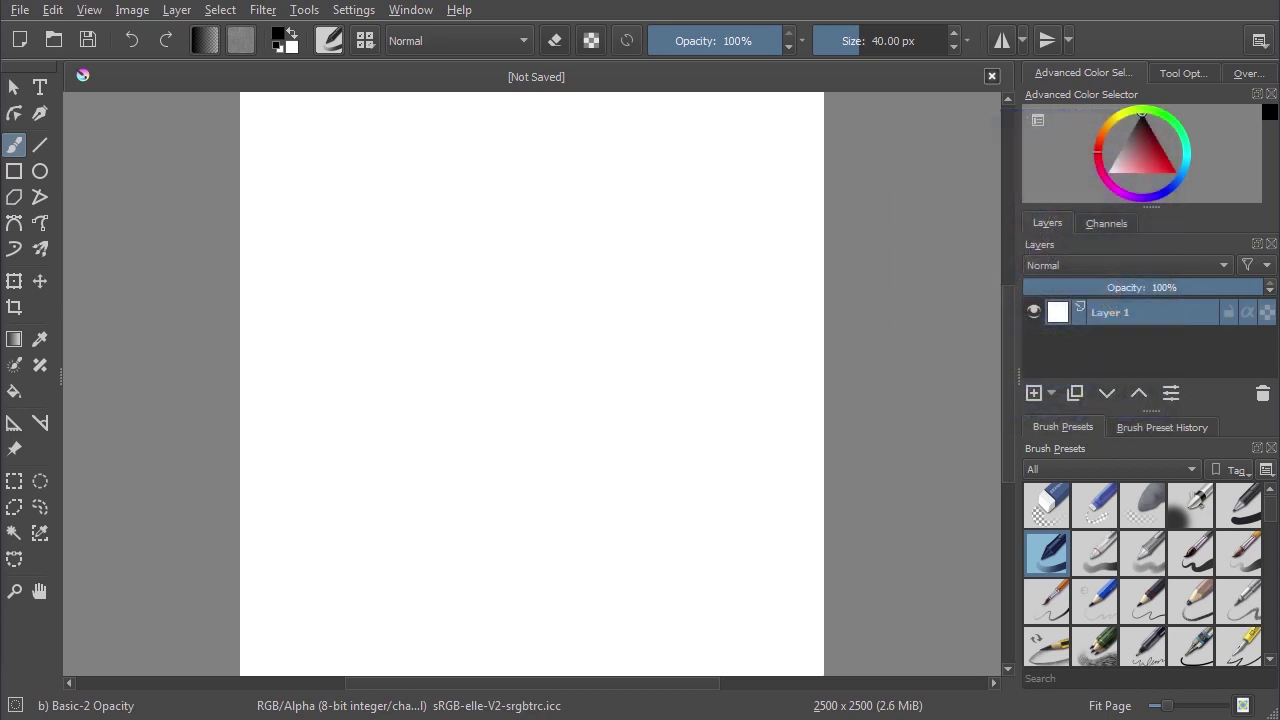
Position the Windows Explorer window over the canvas and navigate it to the %AppData%/Krita folder
left_click_drag(0, 140, 584, 131)
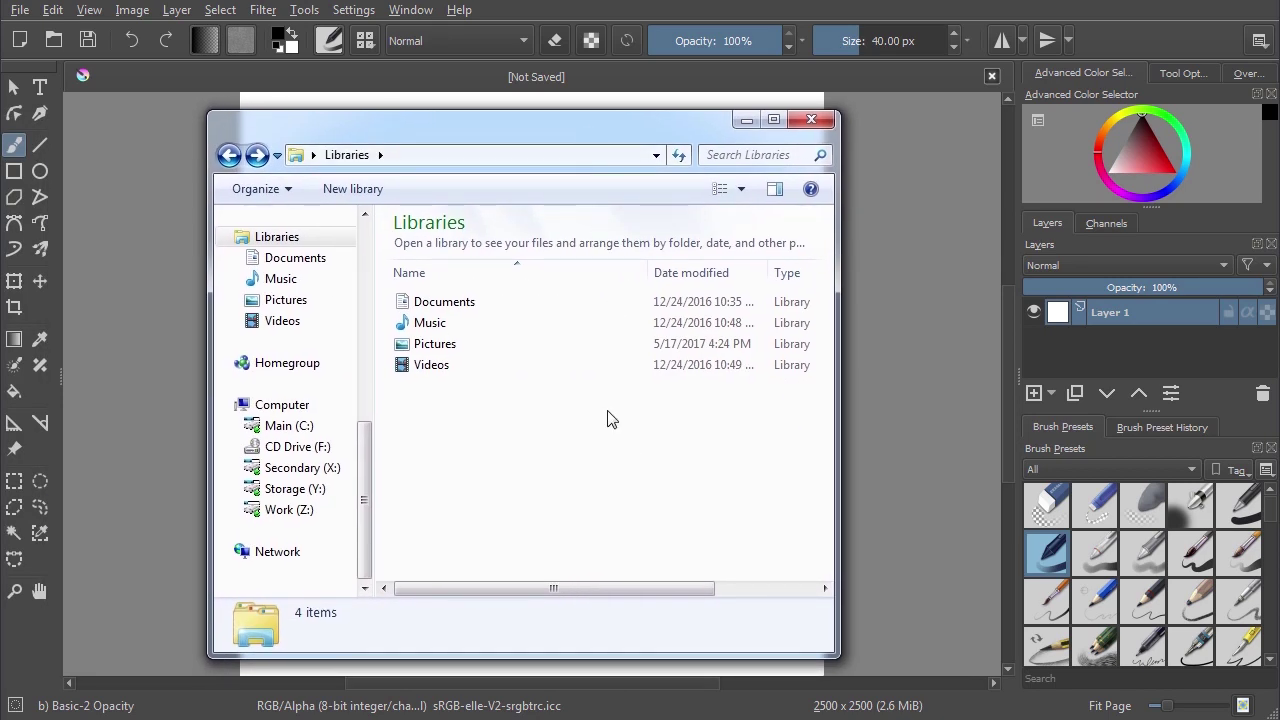
left_click_drag(551, 143, 582, 133)
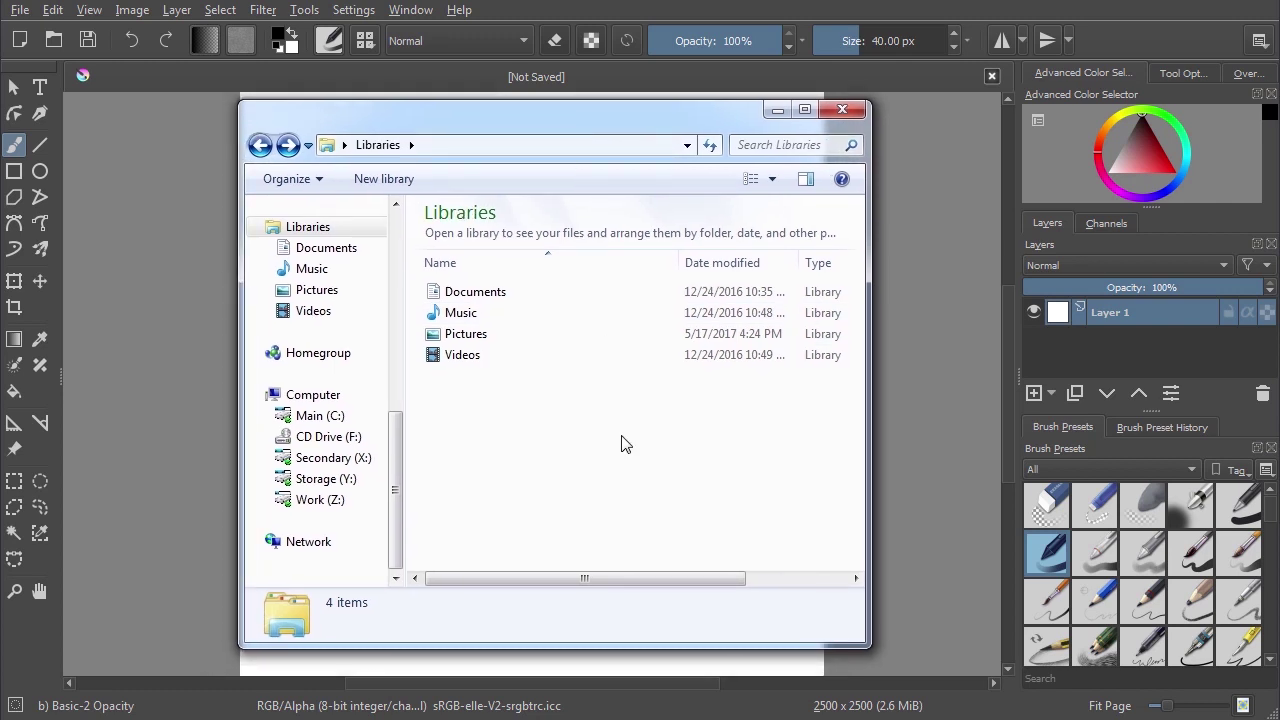
left_click_drag(562, 132, 575, 131)
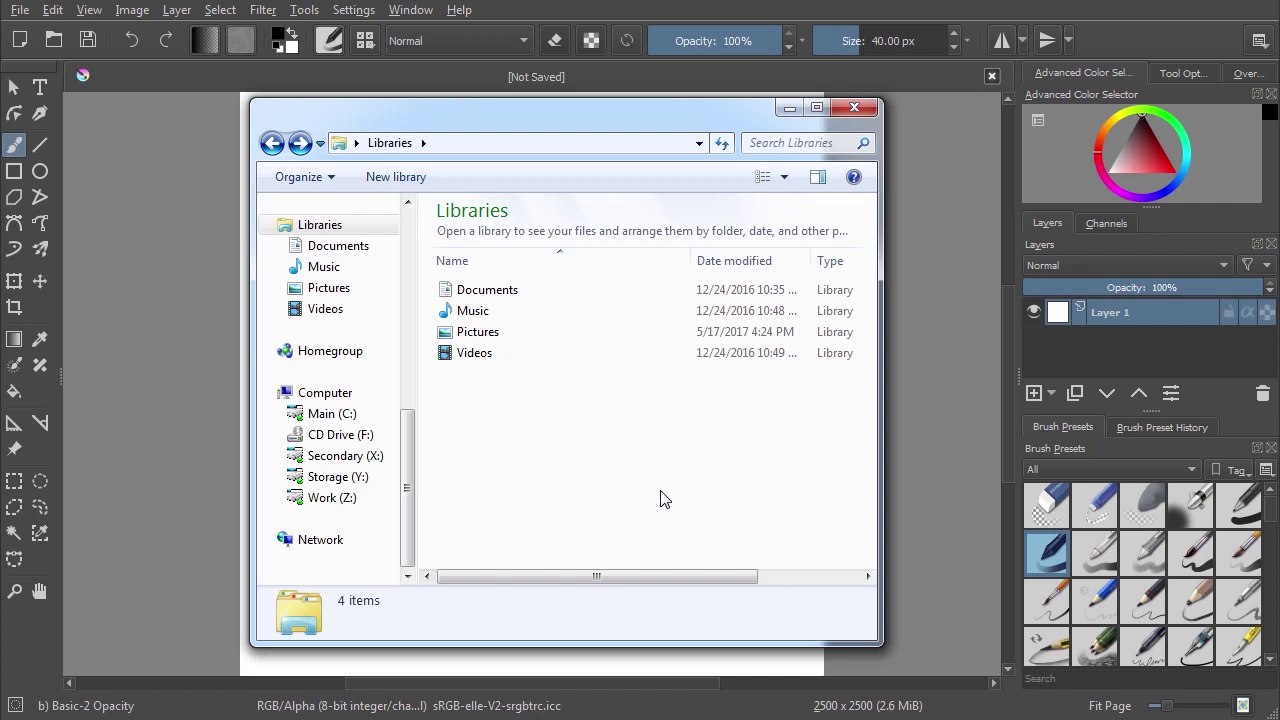
left_click(530, 147)
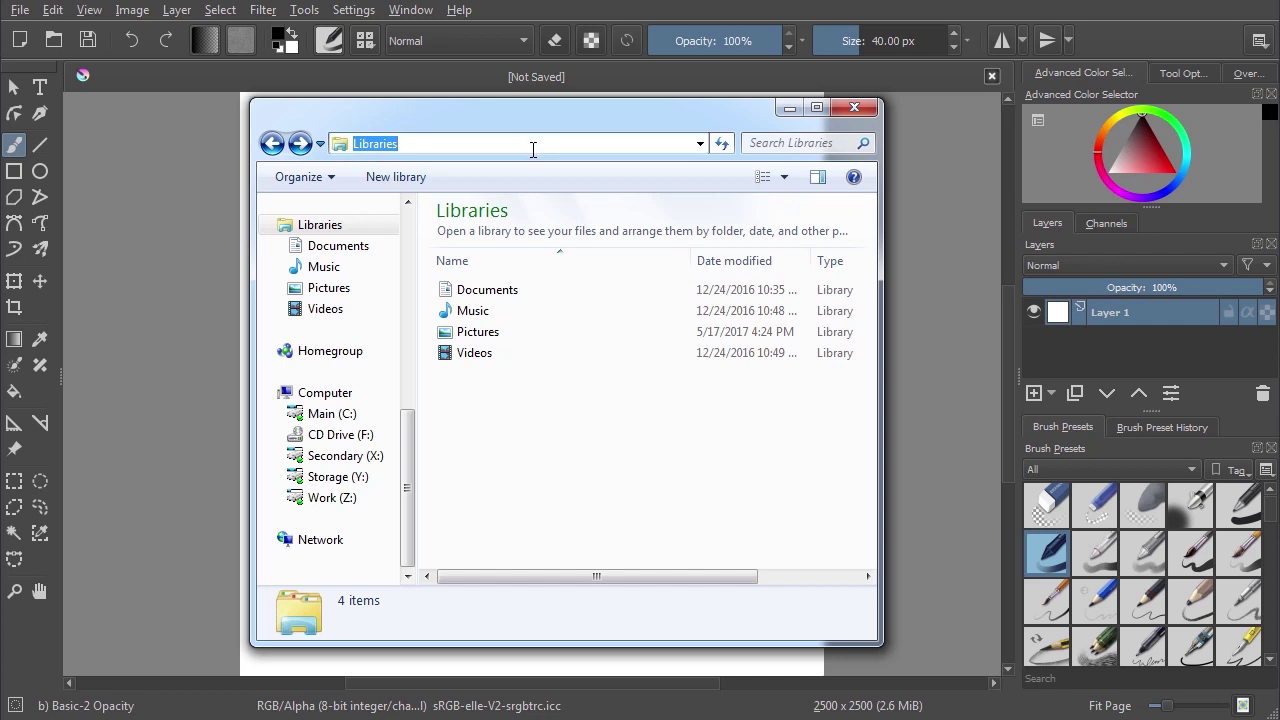
type("%A")
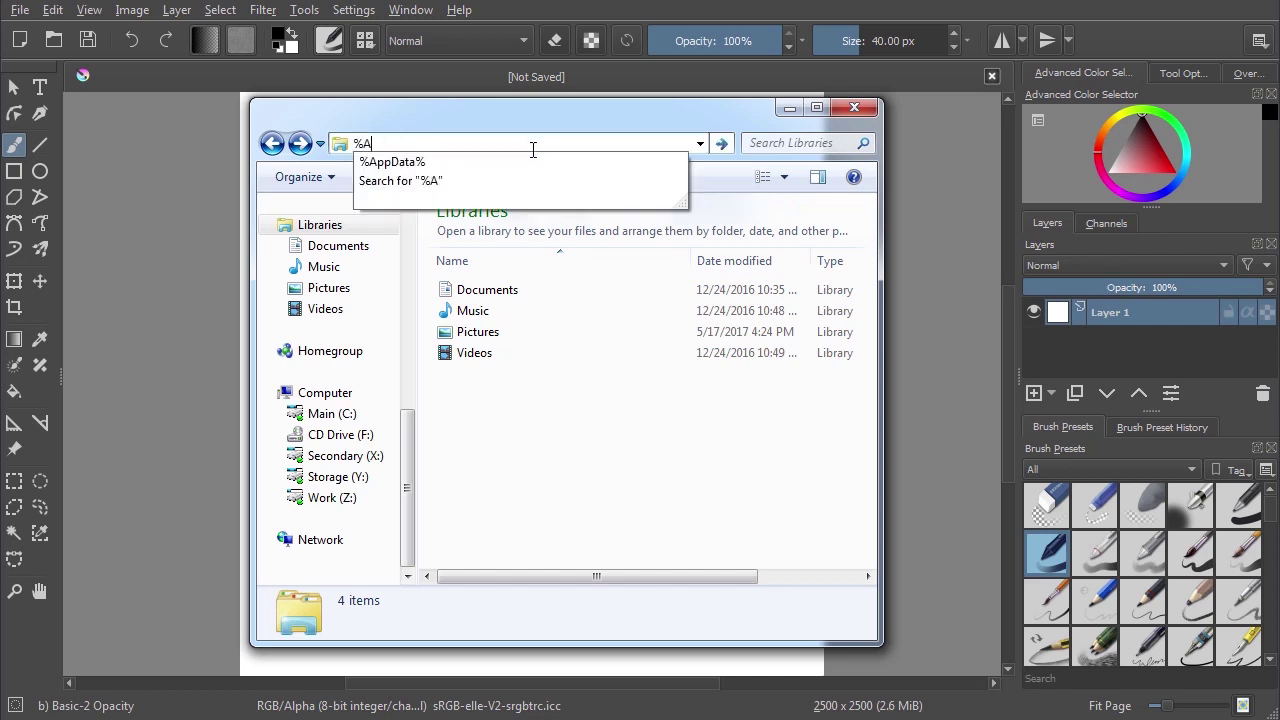
type("ppData%/Krita")
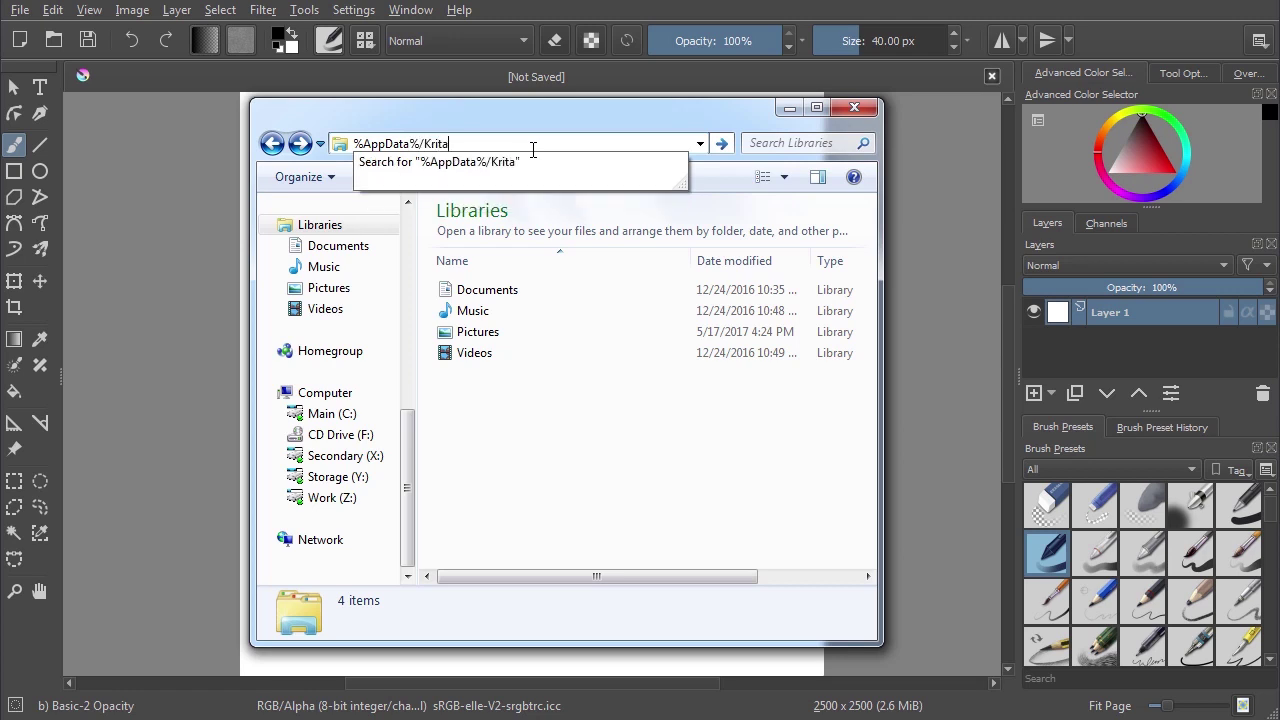
key("Return")
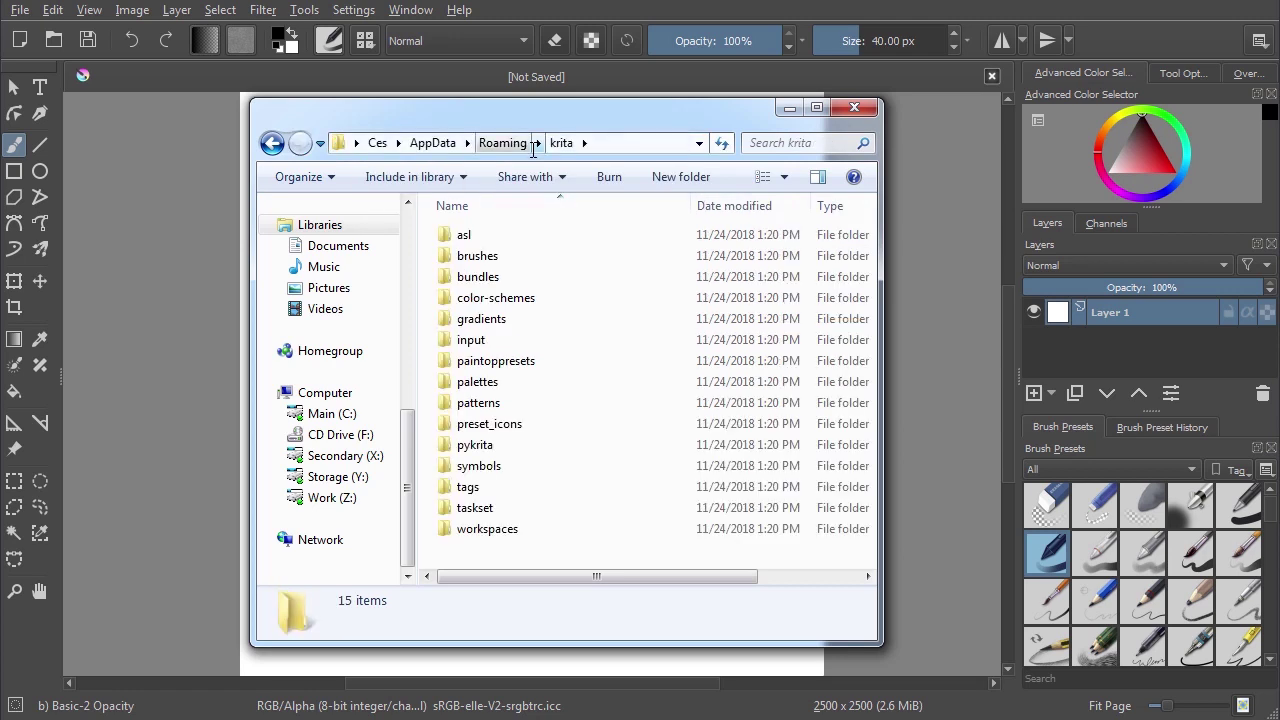
Show the krita folder's full path and all its subfolders, and fit the folder window as a narrow full-height column beside the canvas
left_click(638, 147)
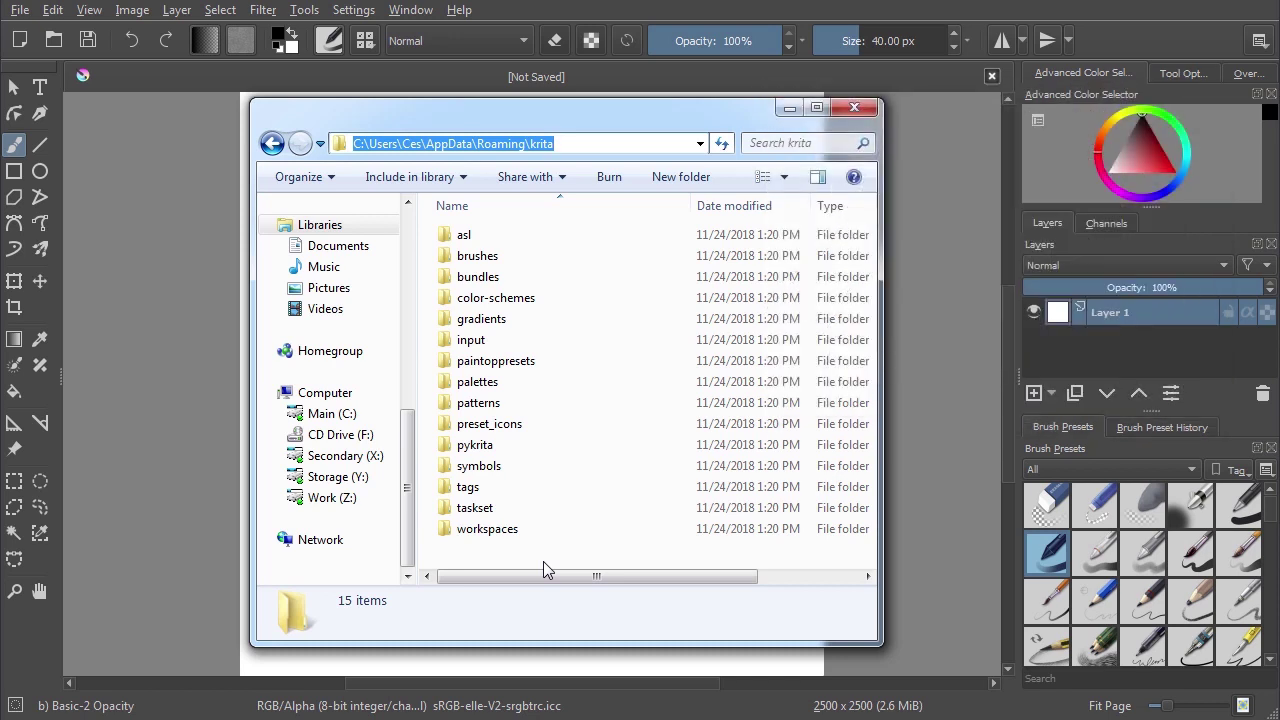
left_click_drag(543, 561, 623, 228)
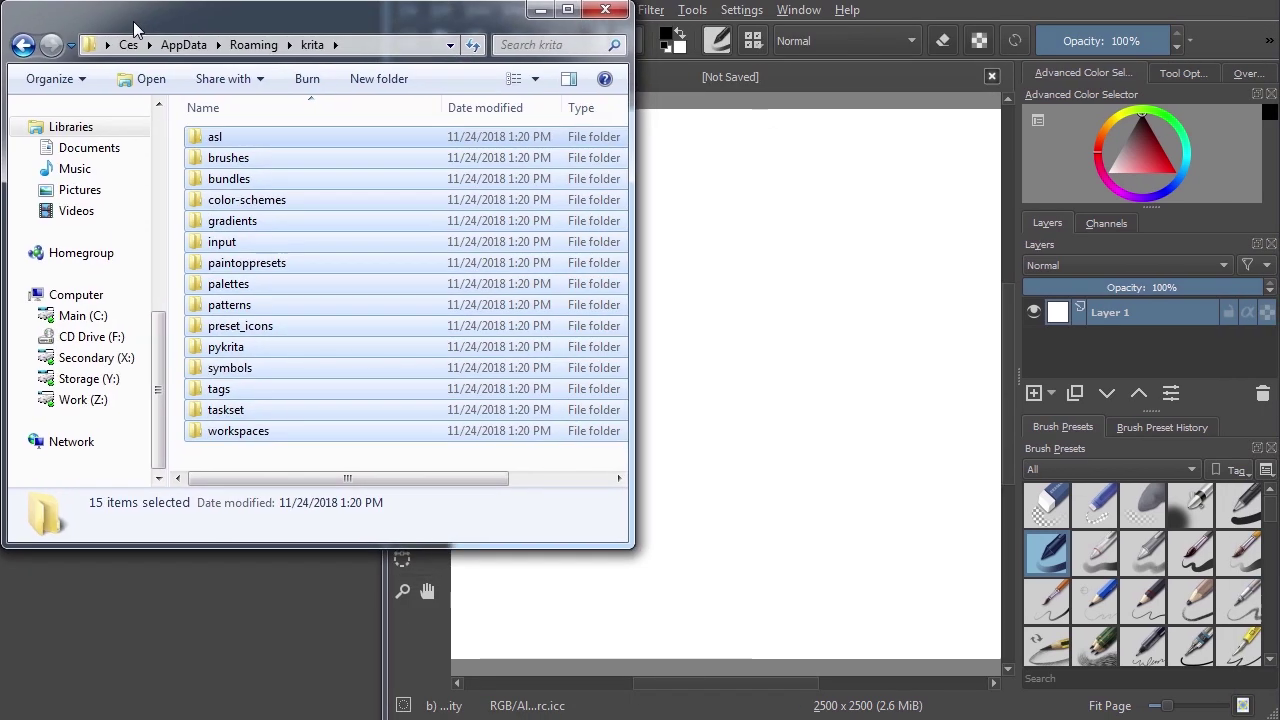
left_click_drag(167, 311, 66, 302)
left_click_drag(632, 546, 373, 715)
left_click(283, 611)
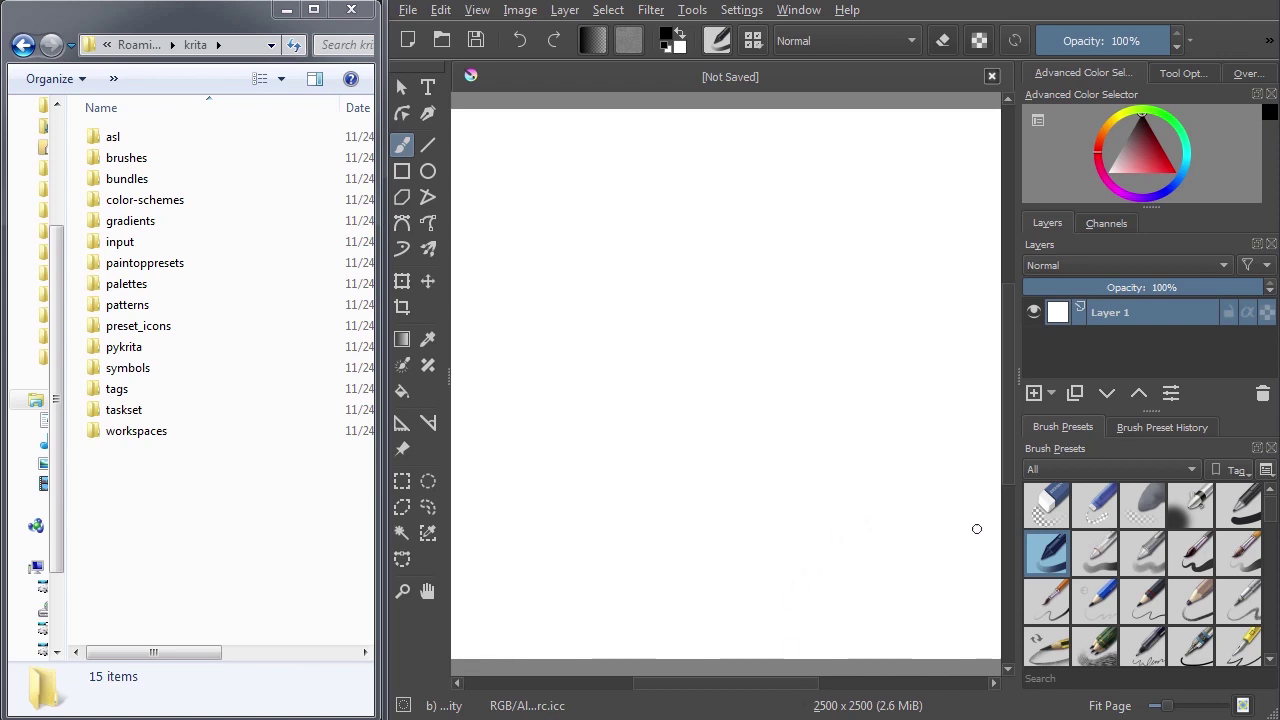
Start saving a new preset from the Basic-2 Opacity brush and use the purple pen from the icon library as its thumbnail
key("F6")
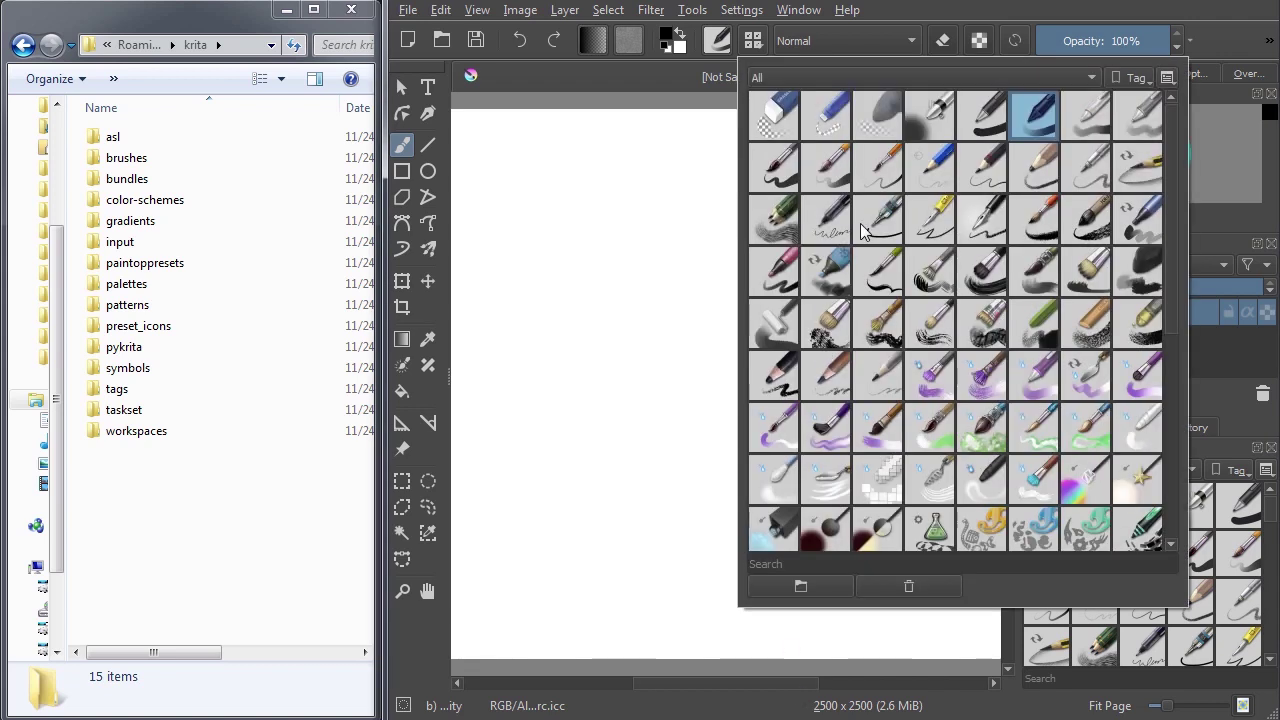
key("F5")
left_click(1171, 73)
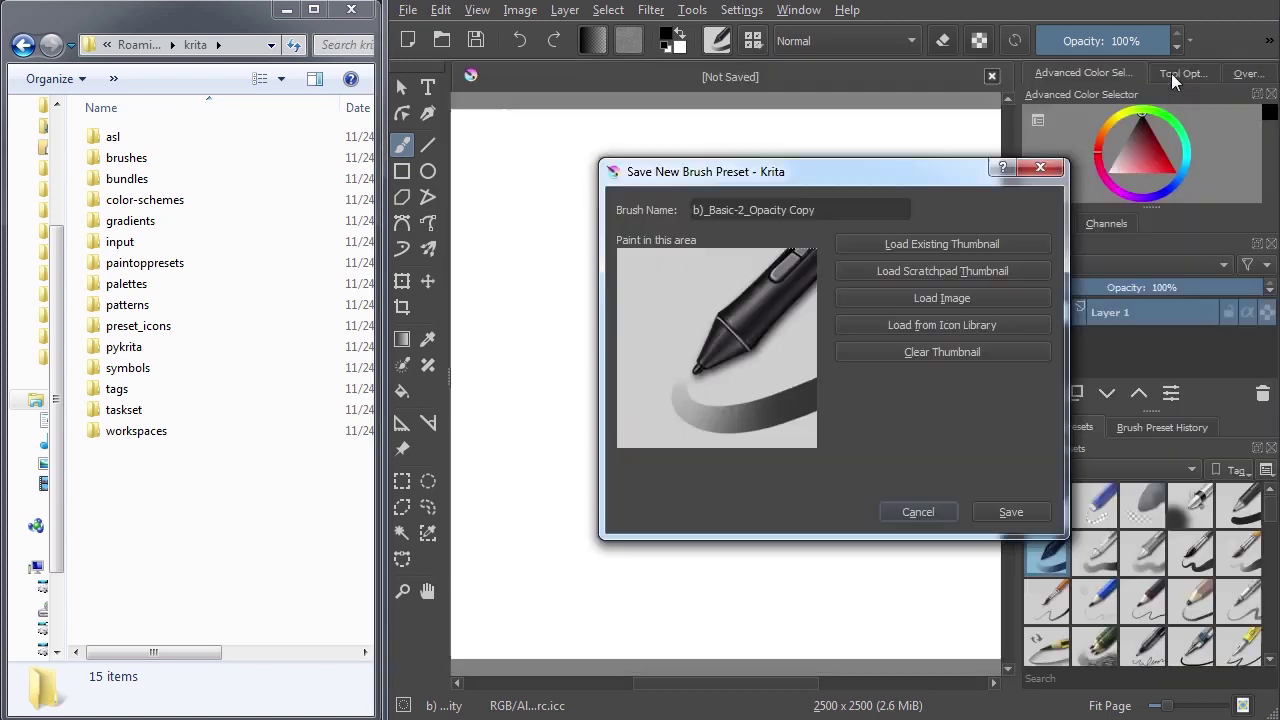
left_click(915, 326)
scroll(798, 577, "down", 10)
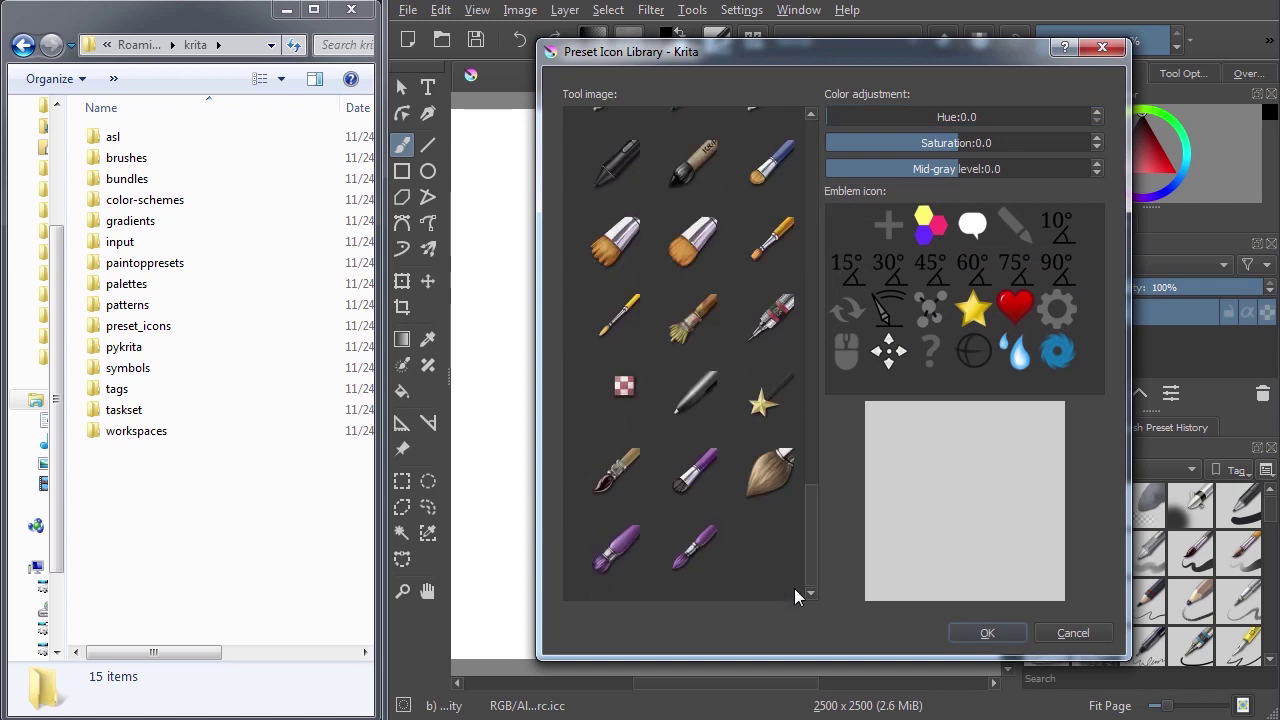
left_click(617, 326)
left_click(975, 633)
Name the new brush preset _BRUSH and save it
triple_click(804, 216)
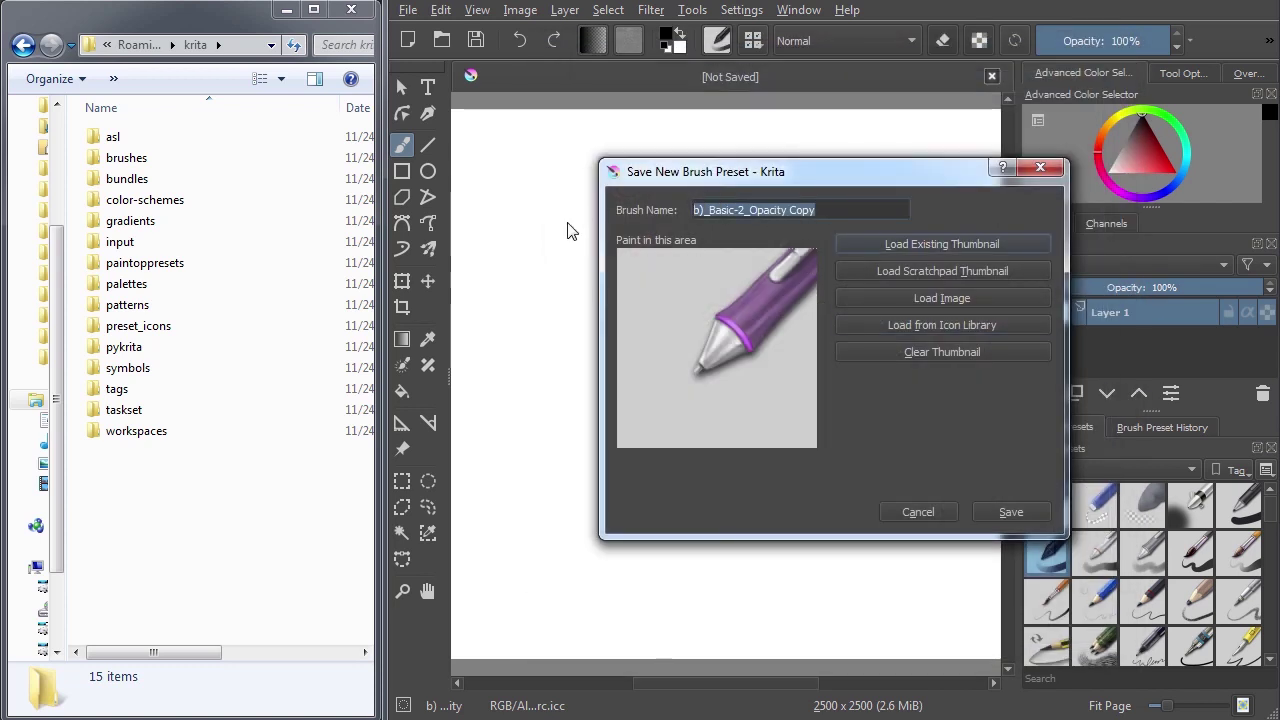
type("BRUSH")
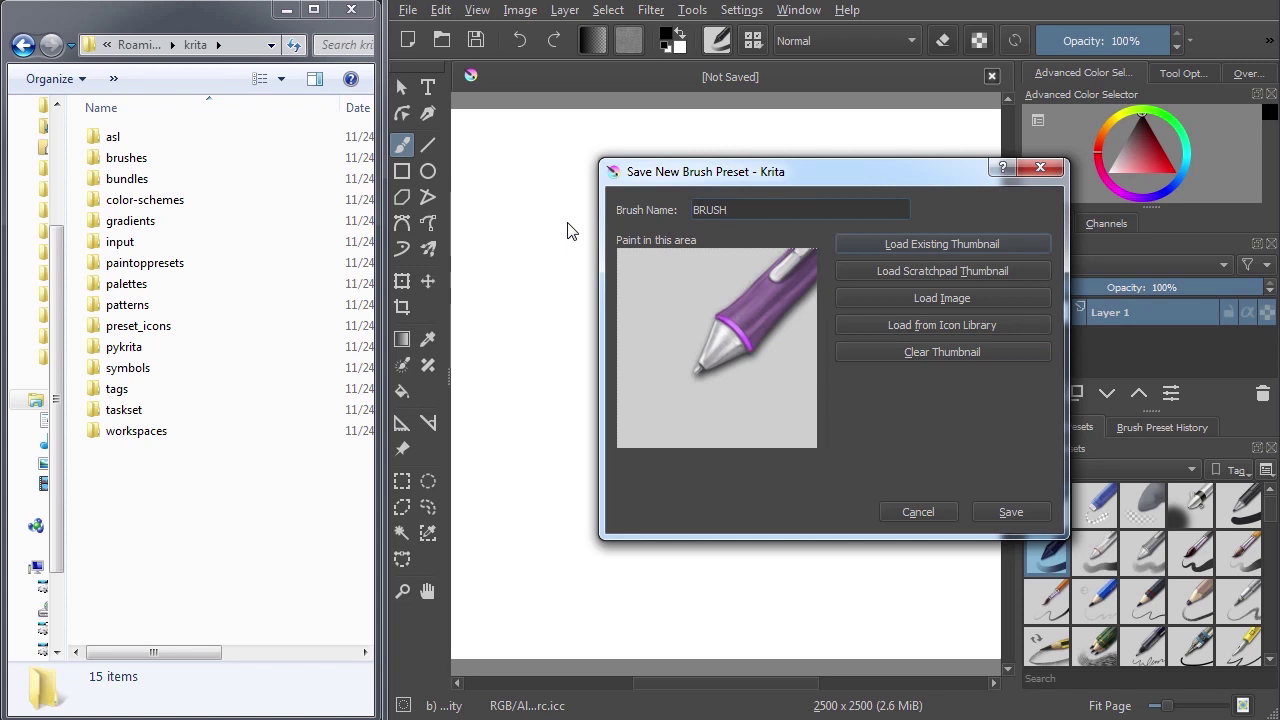
key("Home")
left_click(1008, 512)
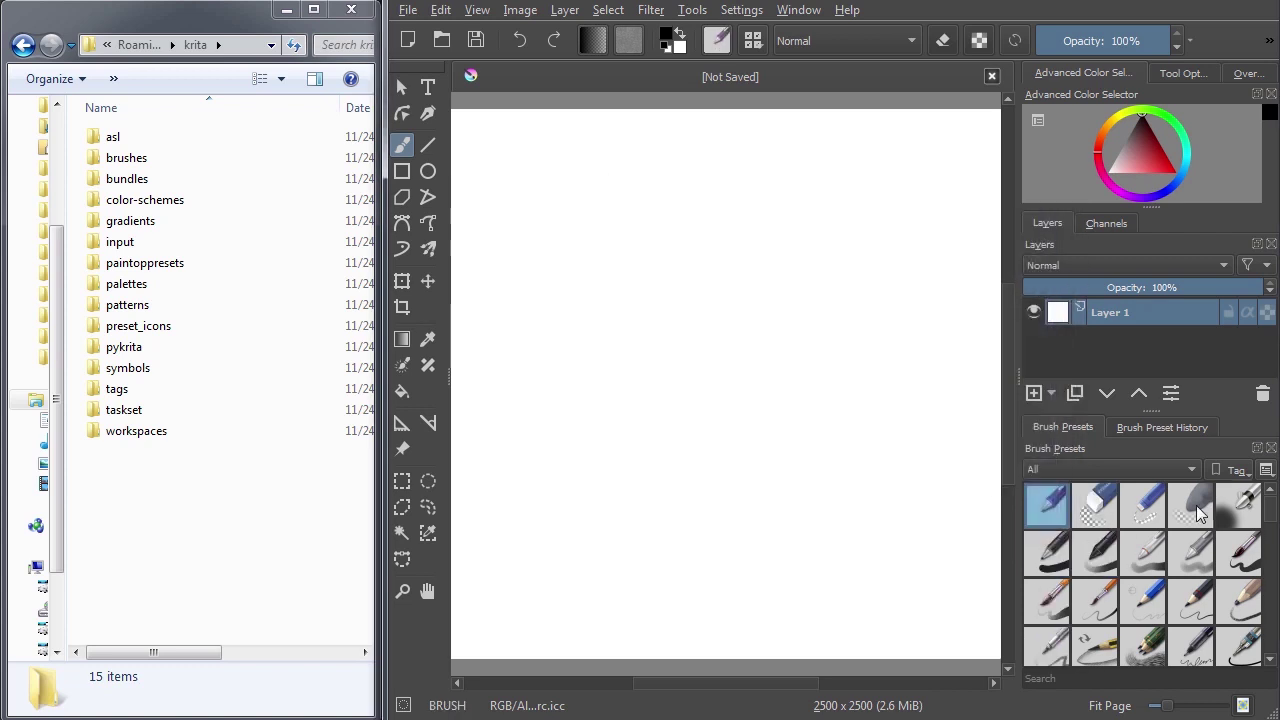
Examine the brush preset names in the Details display, reselect the new preset and return to the Thumbnails display
left_click(1266, 470)
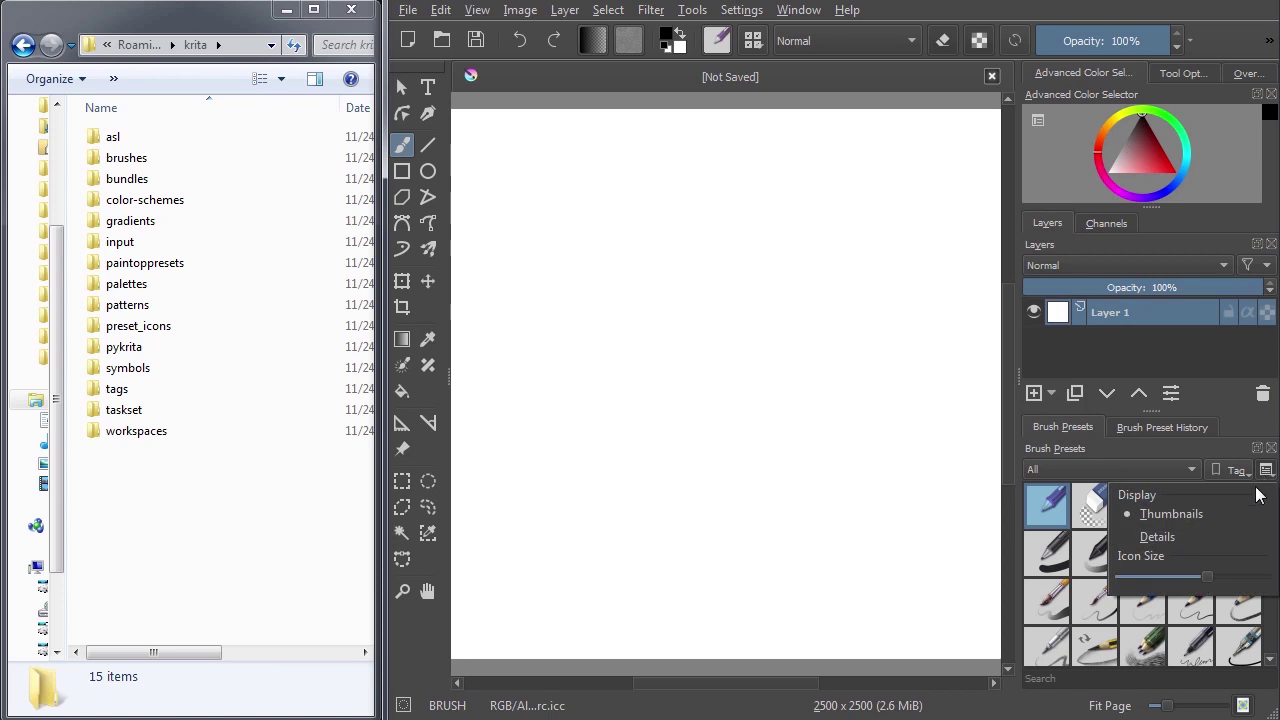
left_click(1224, 534)
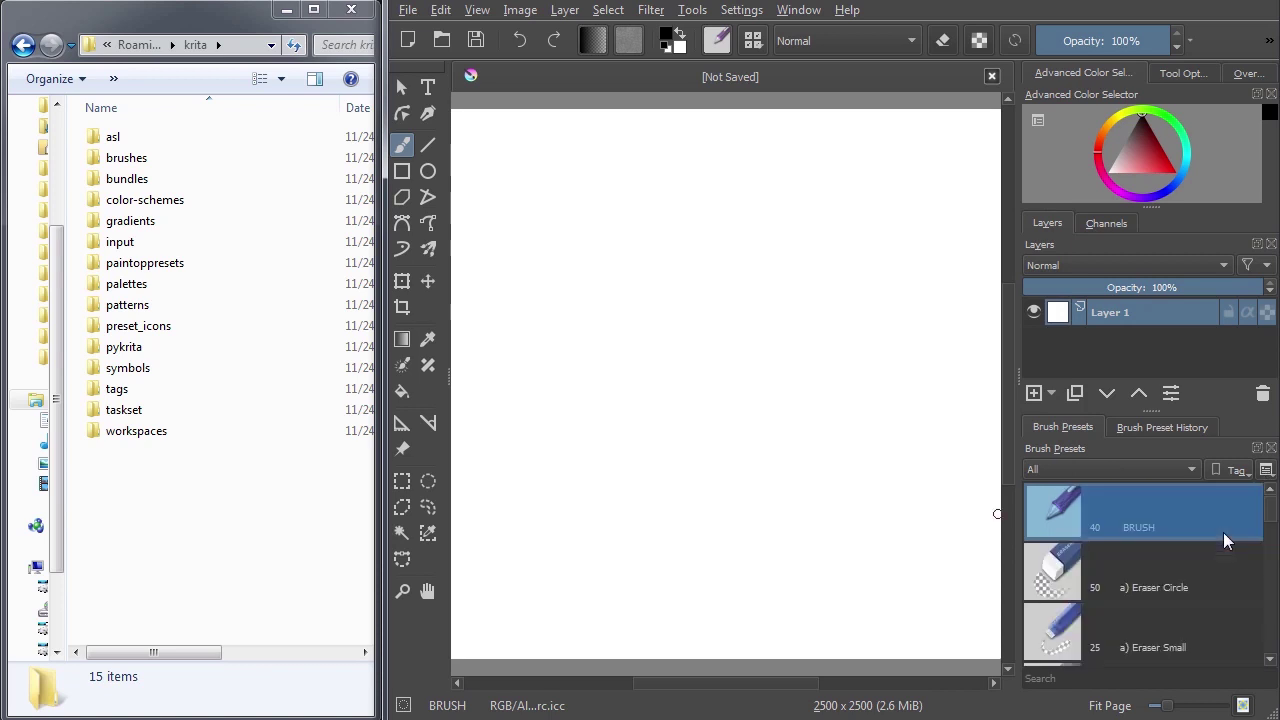
left_click(1177, 598)
left_click(1175, 645)
scroll(1175, 615, "down", 5)
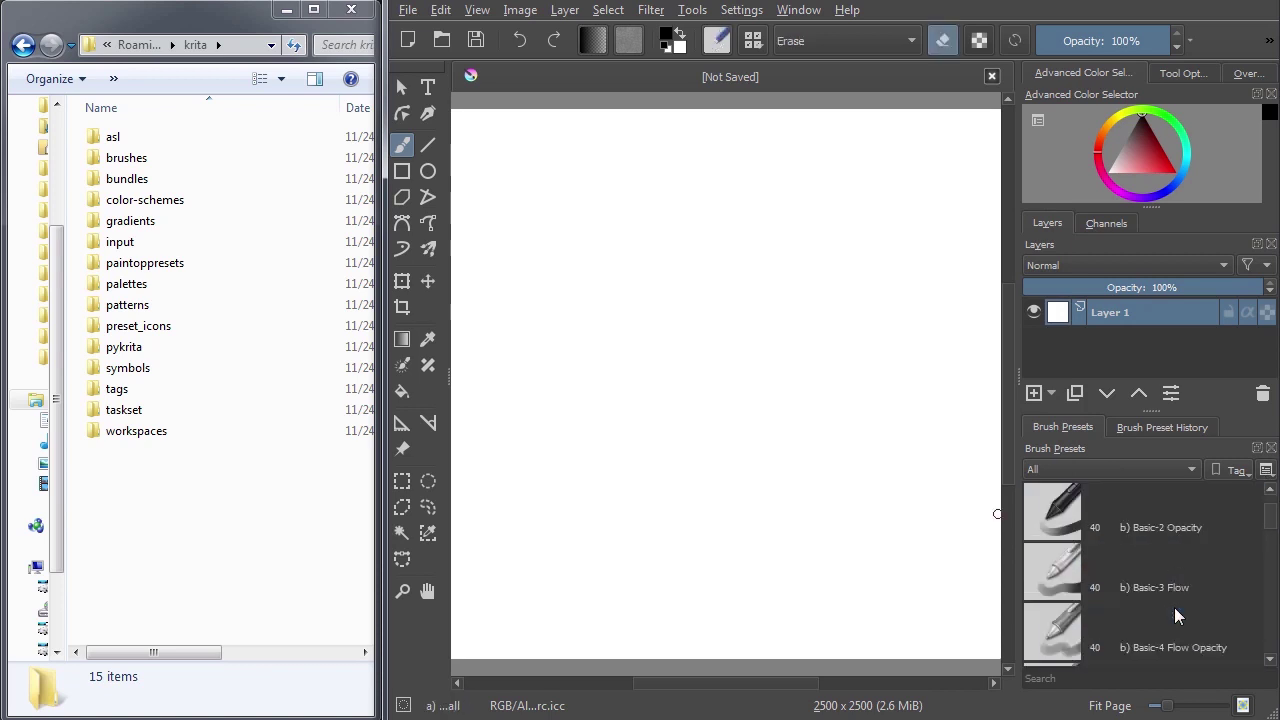
scroll(1175, 615, "up", 5)
left_click(1148, 534)
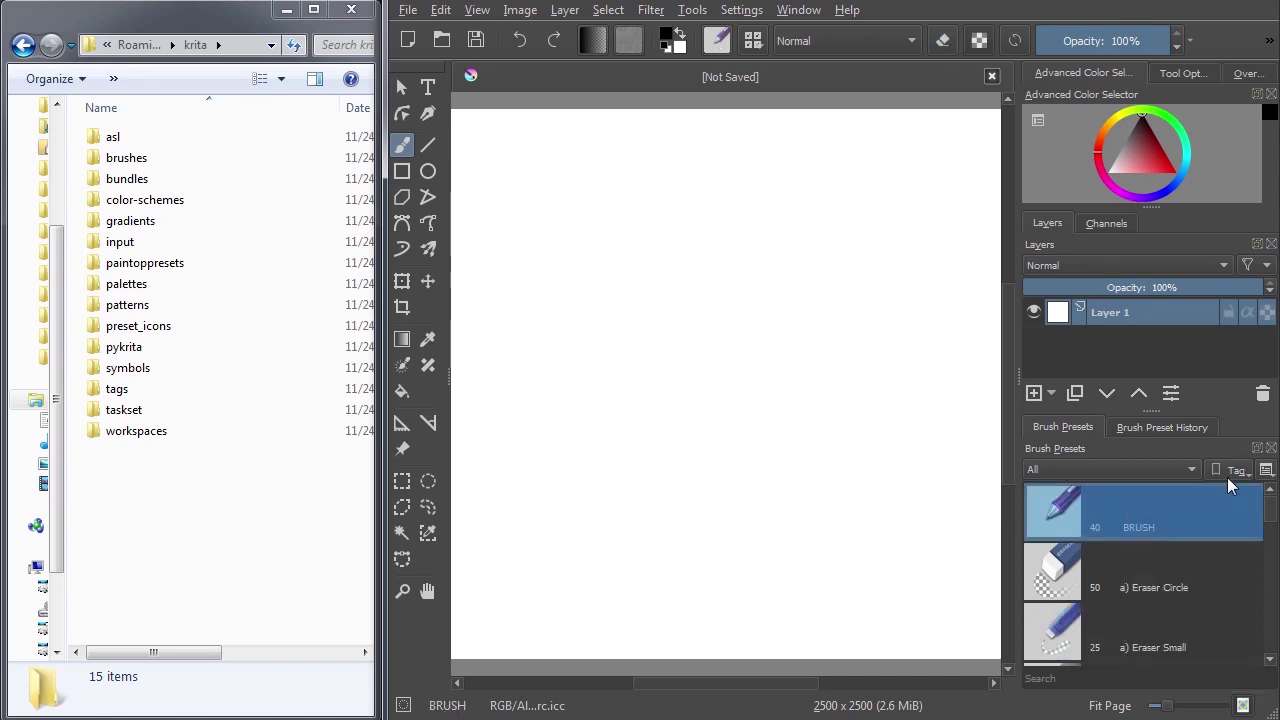
left_click(1266, 469)
left_click(1200, 513)
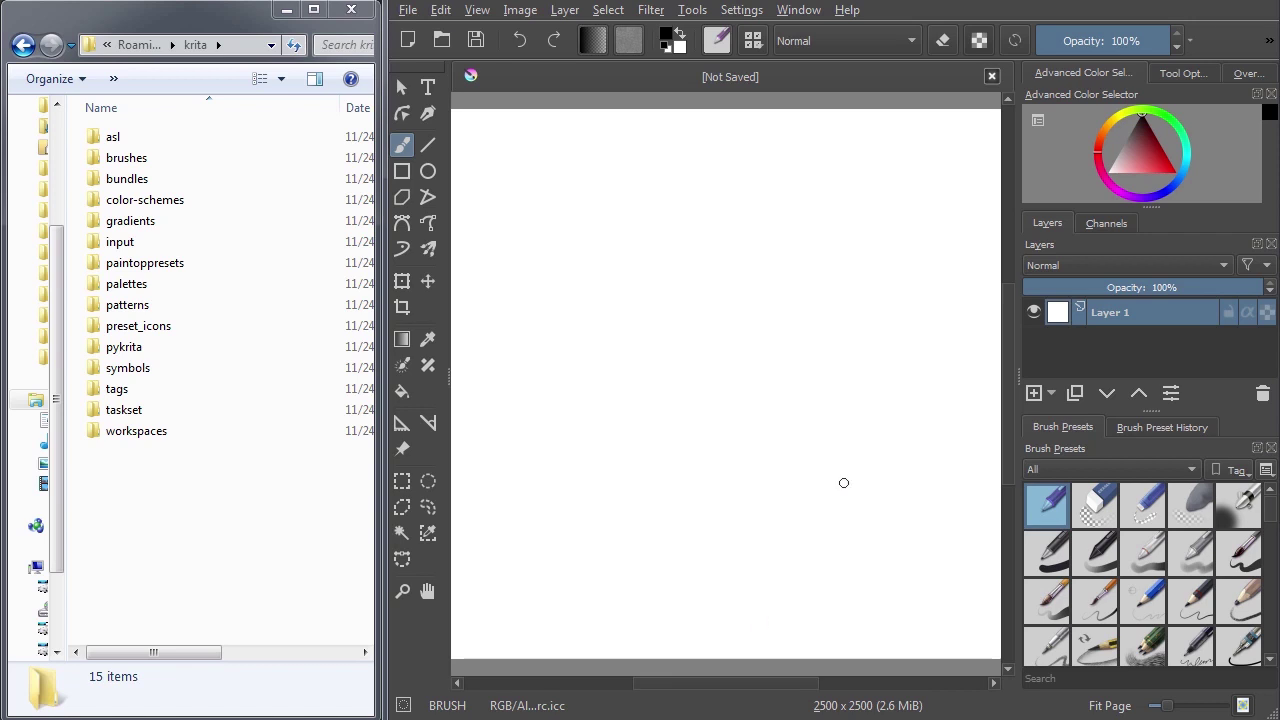
Rename the brush preset as _BRUSH_MED in the brush settings, save it, and select the end of the name for another rename
left_click(717, 40)
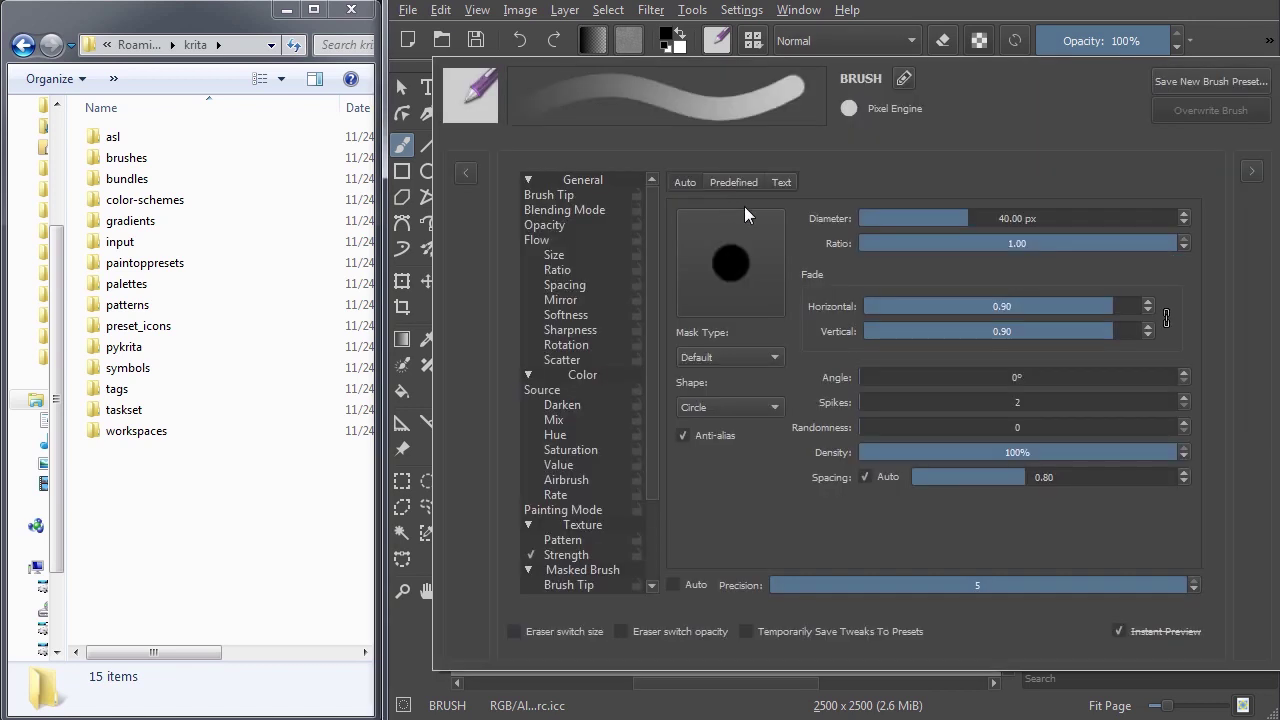
left_click(903, 78)
left_click(890, 83)
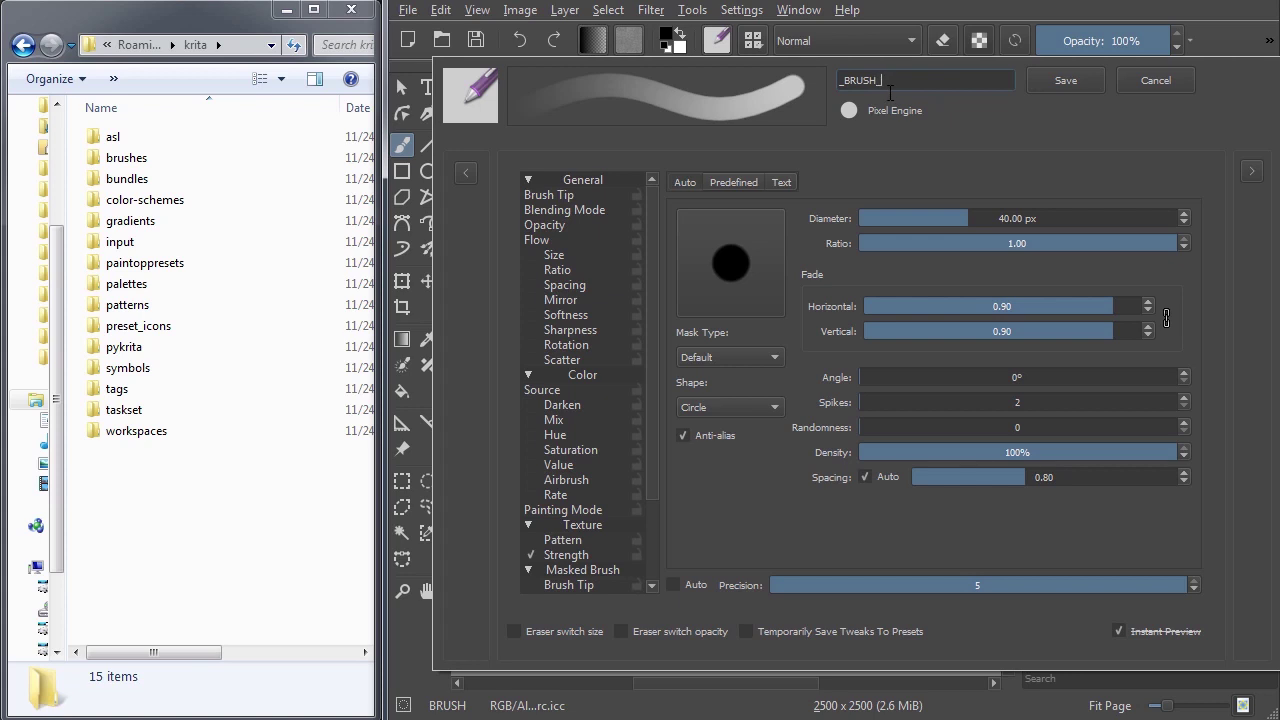
type("MED")
left_click(1068, 79)
left_click(974, 80)
left_click_drag(929, 80, 878, 80)
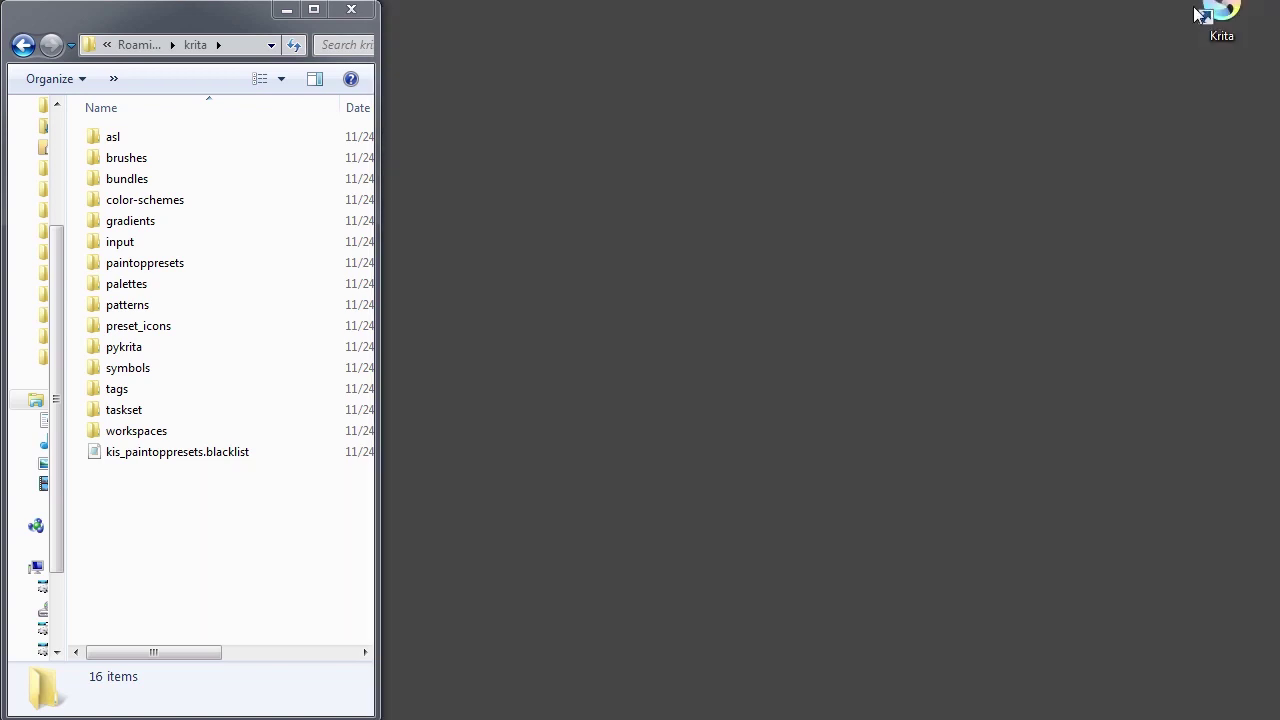
Relaunch Krita, create a new 2500 x 2500 px document and select among the purple pen presets
double_click(1190, 145)
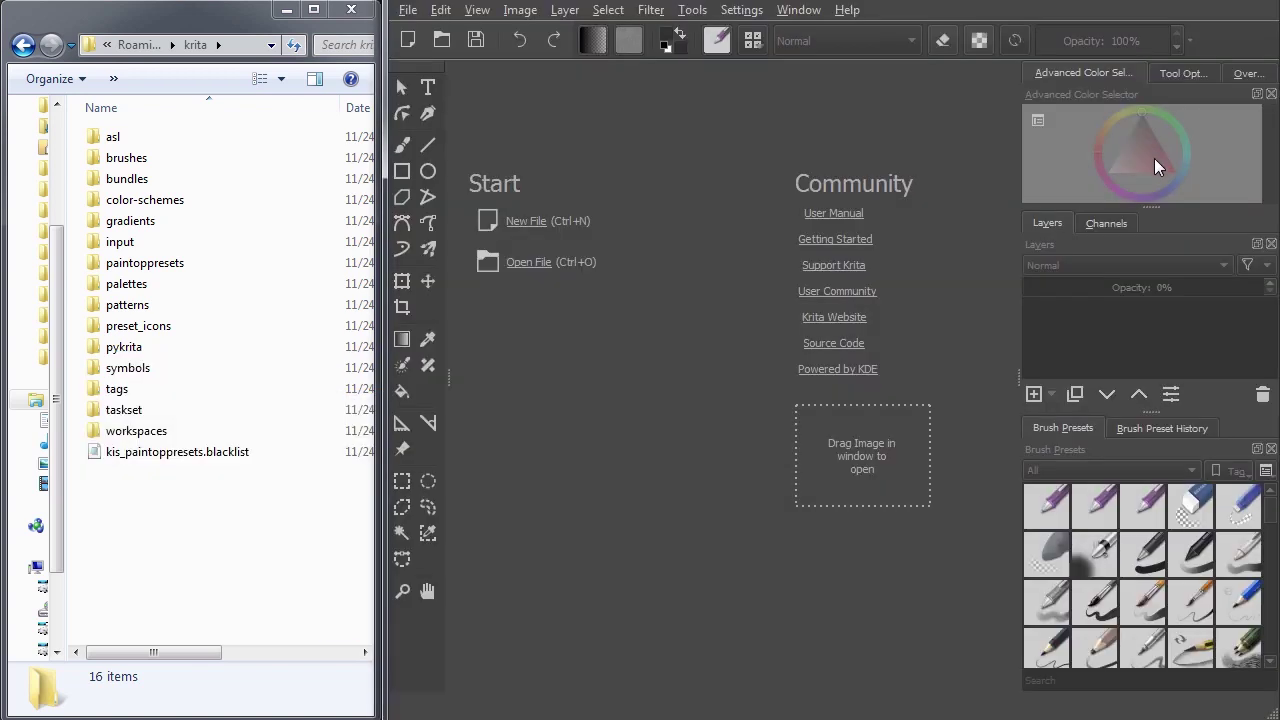
left_click(547, 222)
left_click(1000, 637)
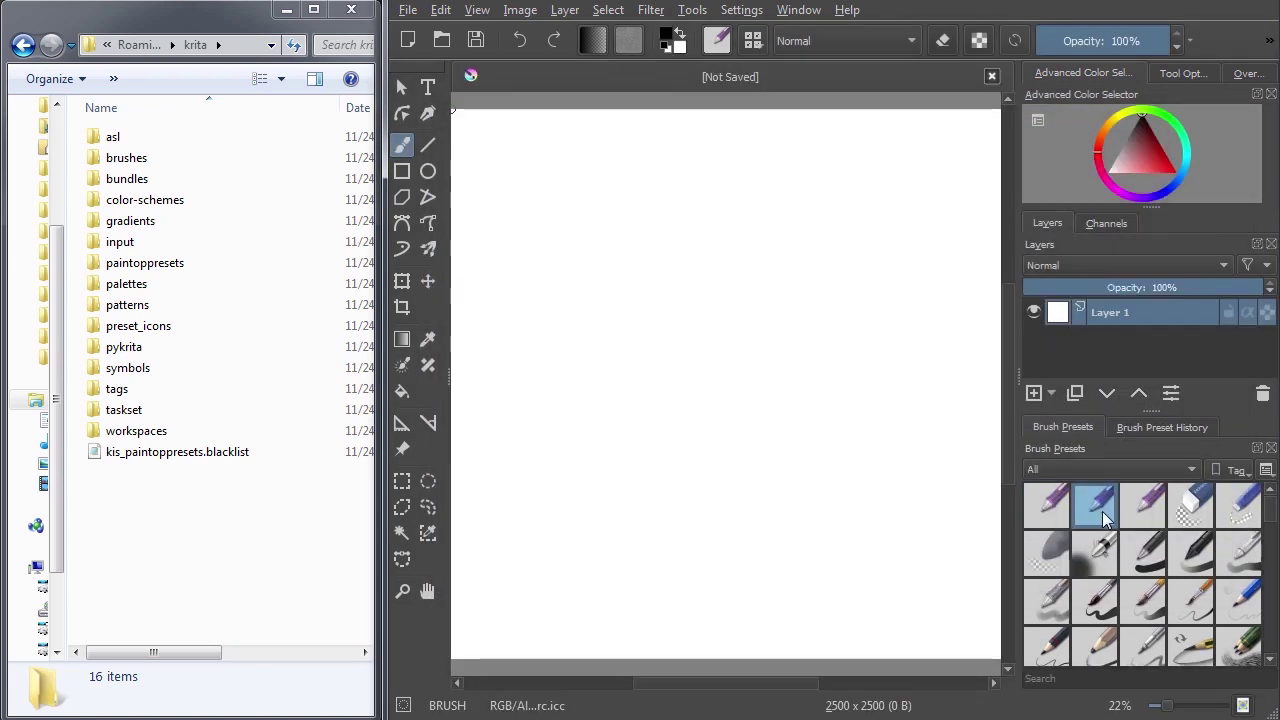
left_click(1143, 507)
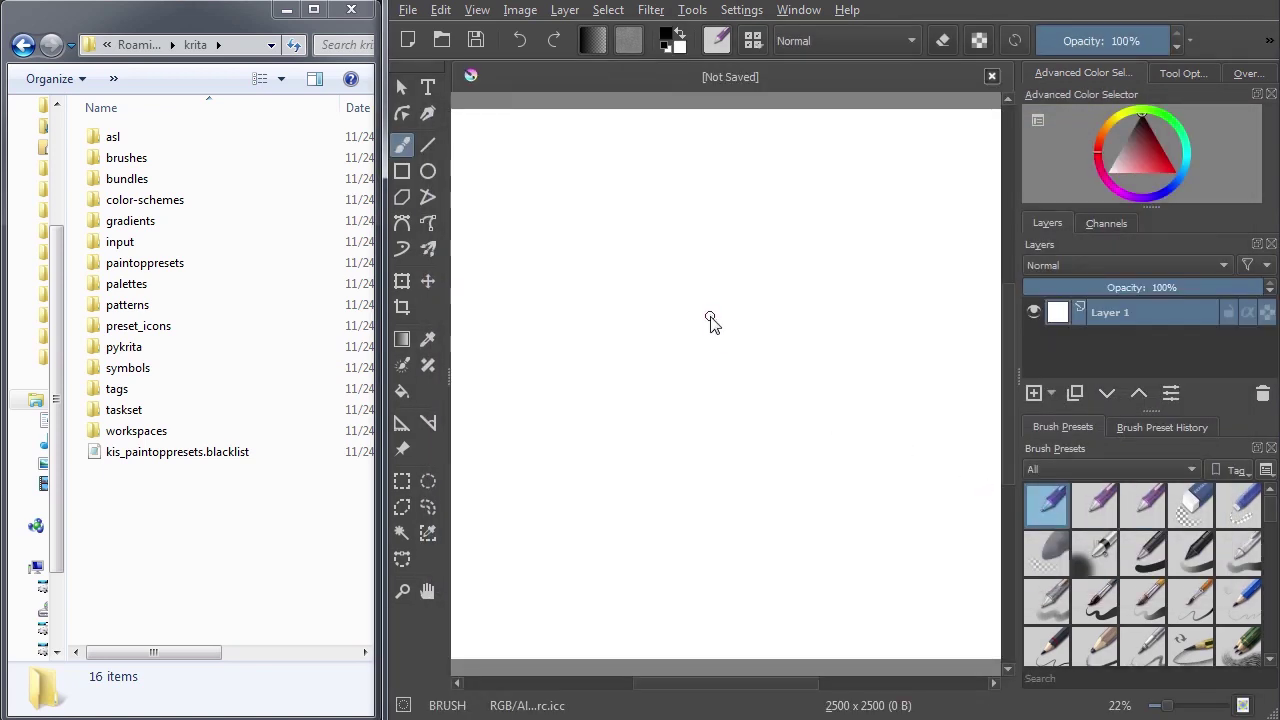
Delete the purple pen presets from the brush preset chooser
key("F6")
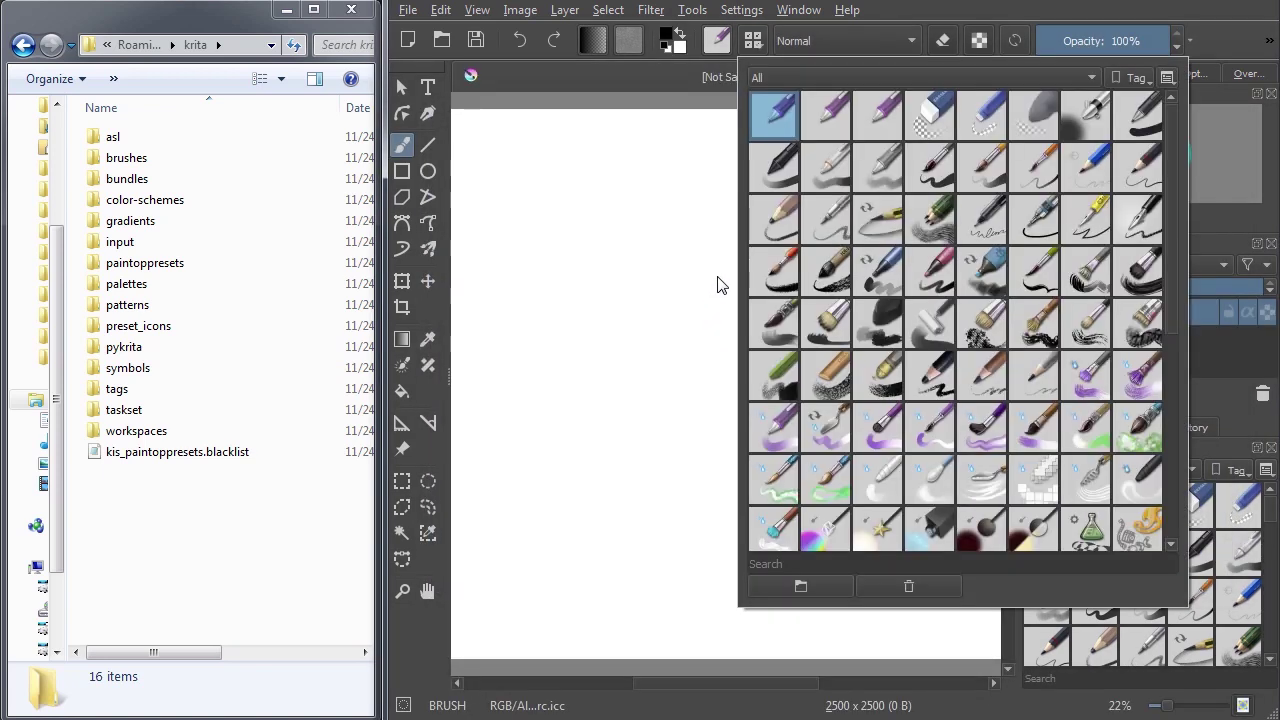
left_click(900, 590)
left_click(900, 590)
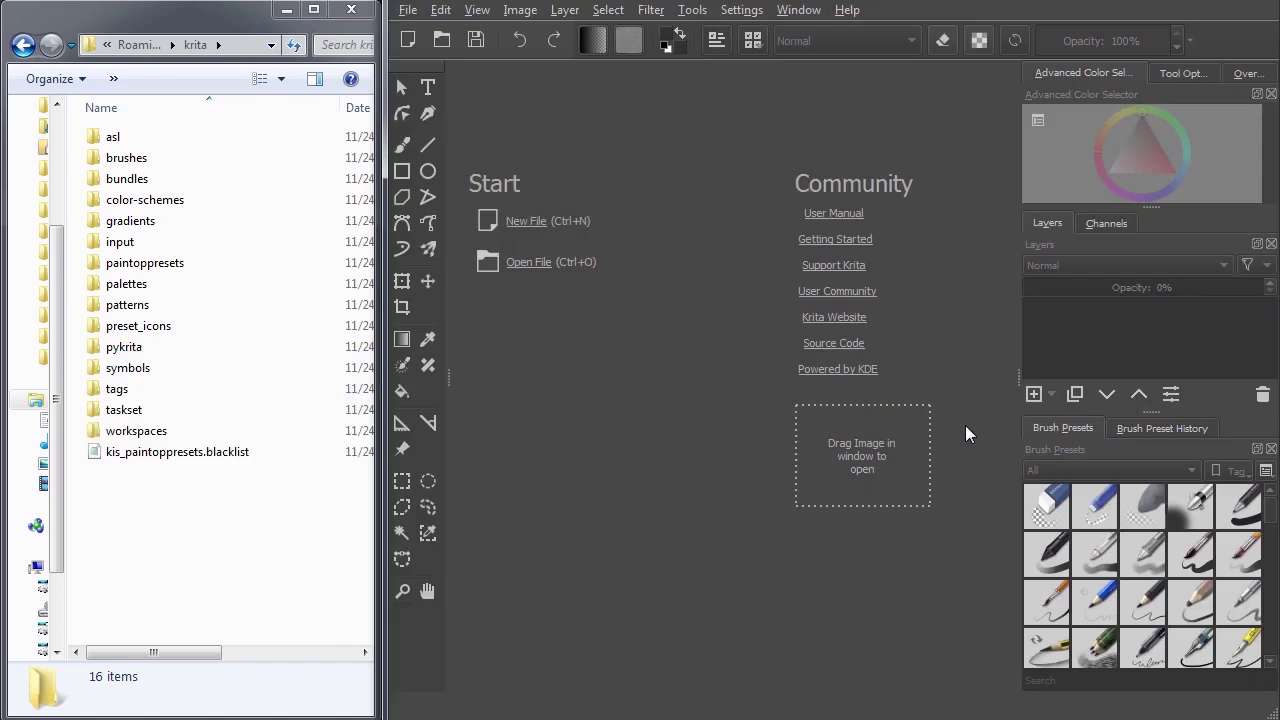
Create a new 2500 x 2500 px document and check the preset chooser for the deleted brushes
key("ctrl+n")
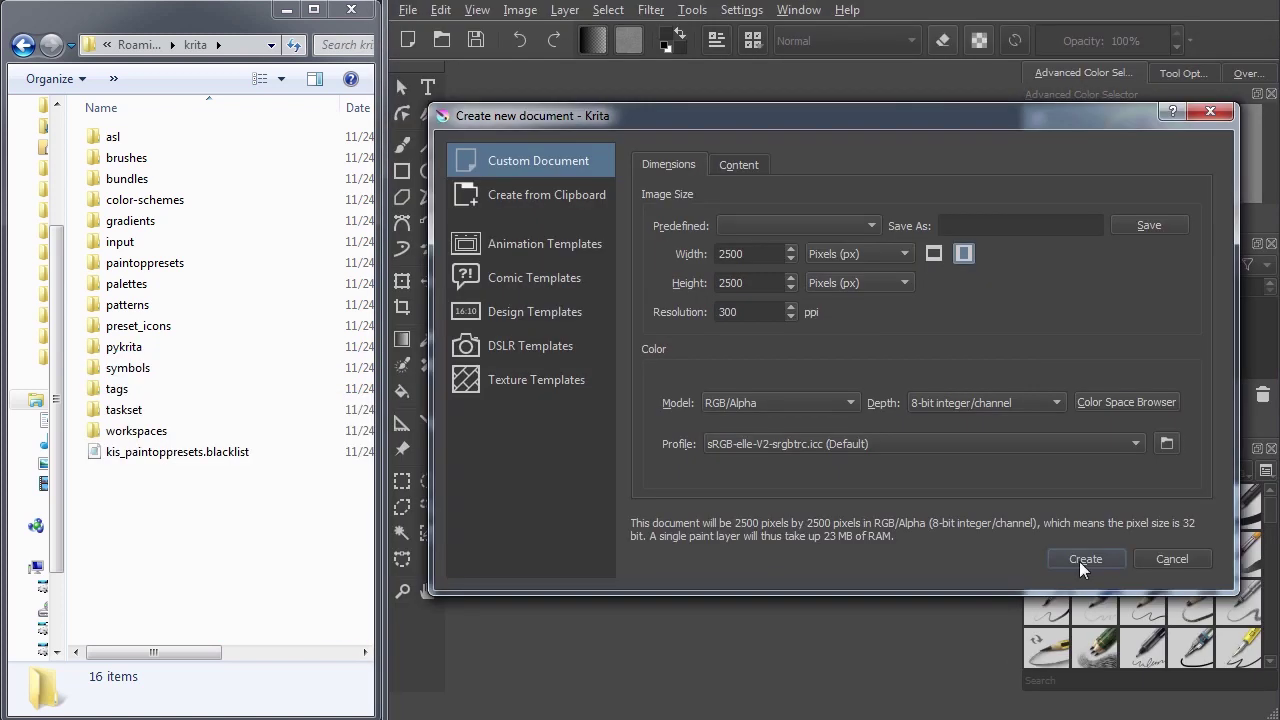
left_click(1080, 559)
left_click(717, 40)
left_click(903, 17)
left_click(753, 40)
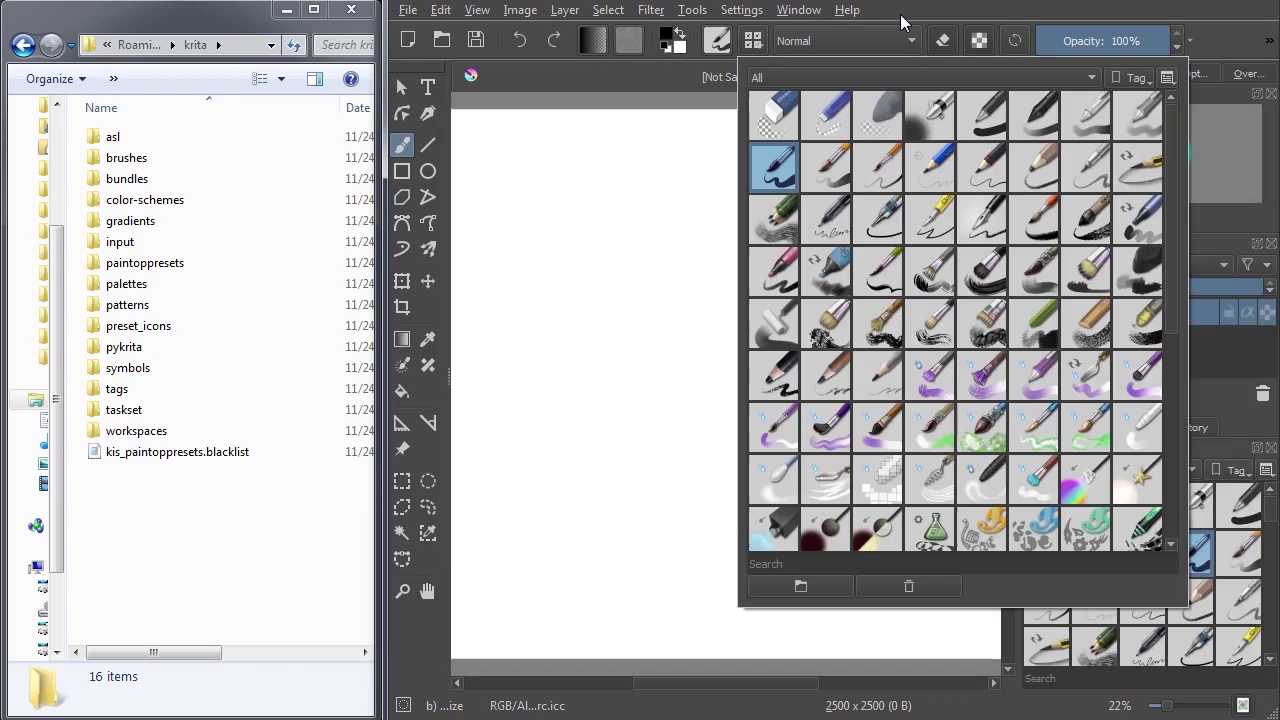
left_click(920, 10)
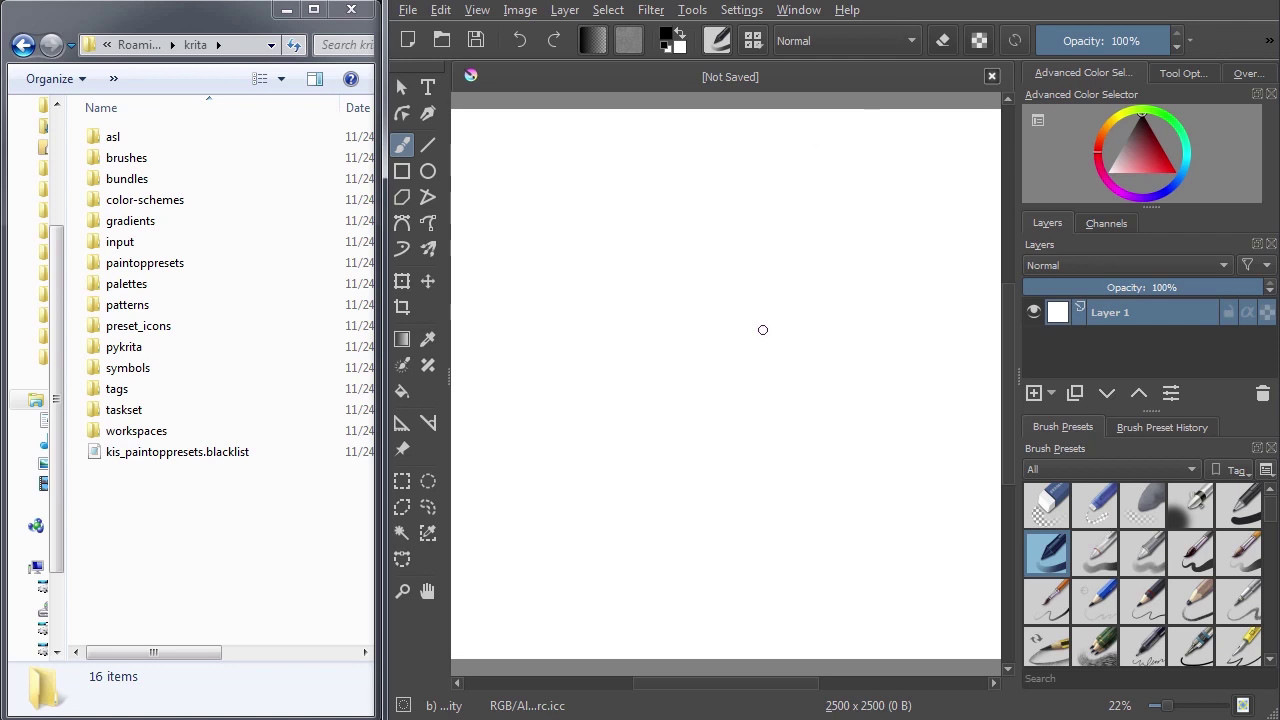
Save the Basic-2 Opacity brush as a new preset named _NEWBRUSH and reopen its brush settings
key("F5")
left_click(1173, 84)
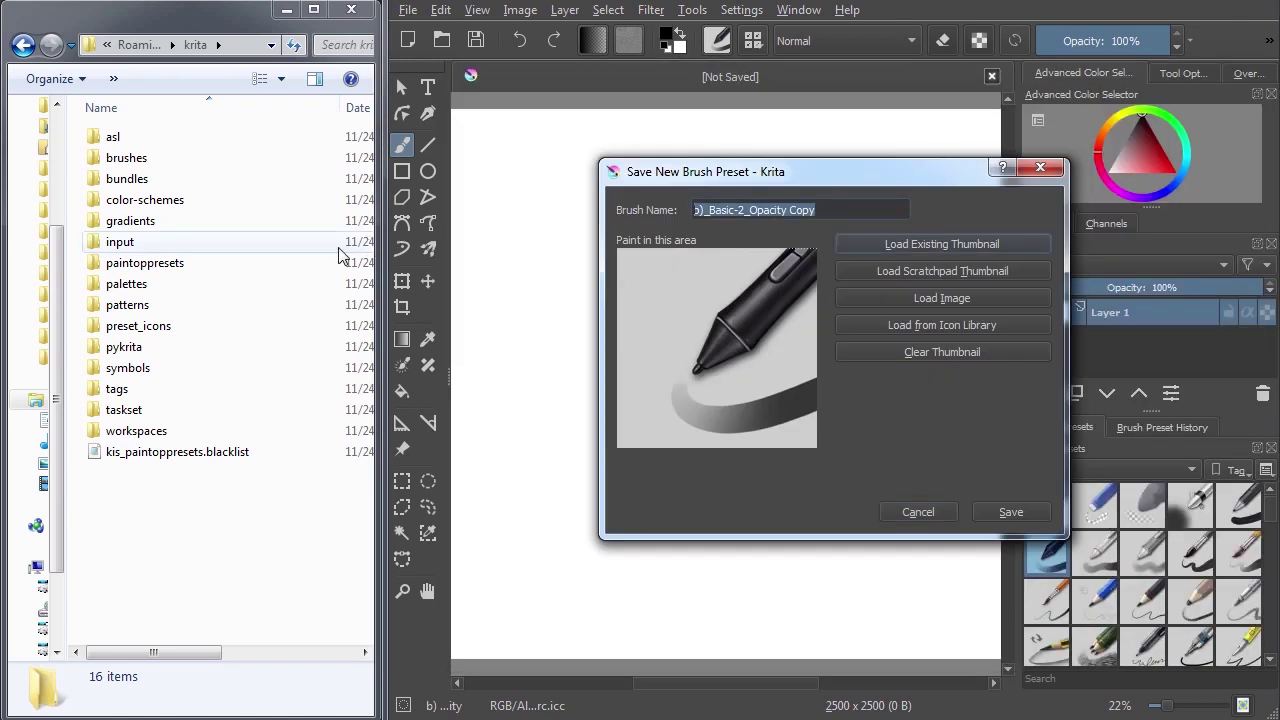
type("_NEWBRUSH")
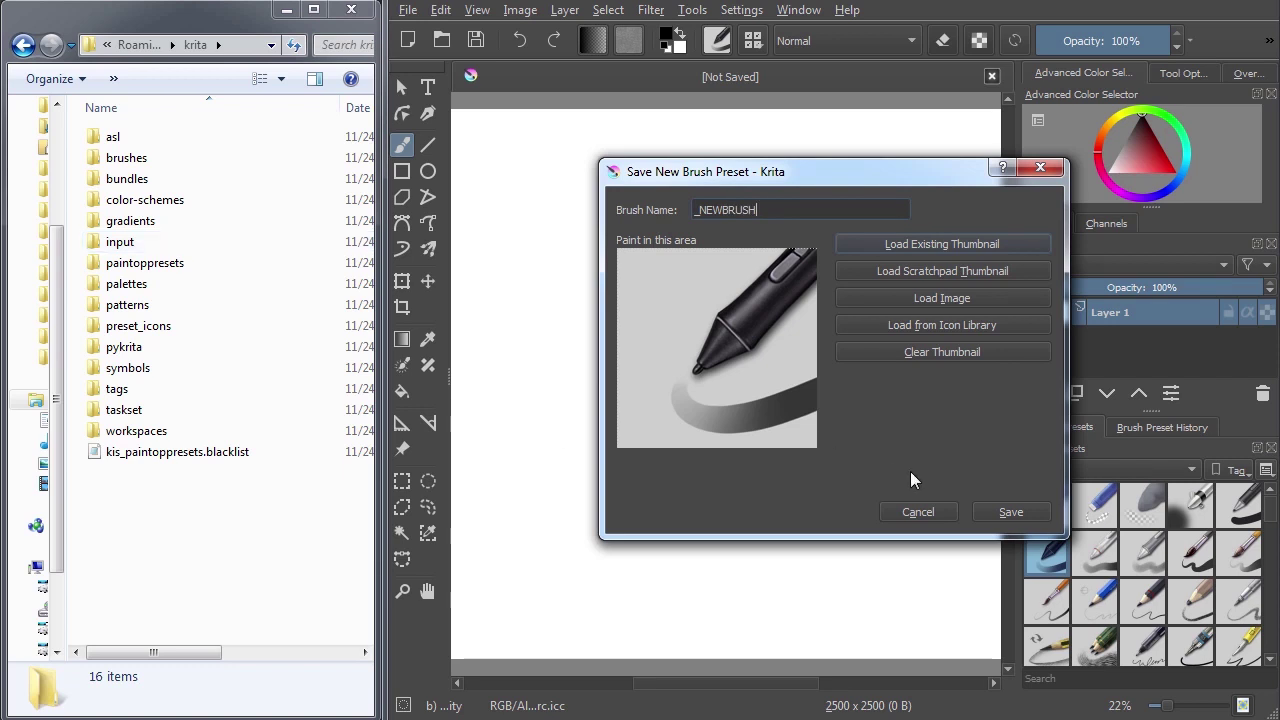
left_click(1011, 512)
key("F5")
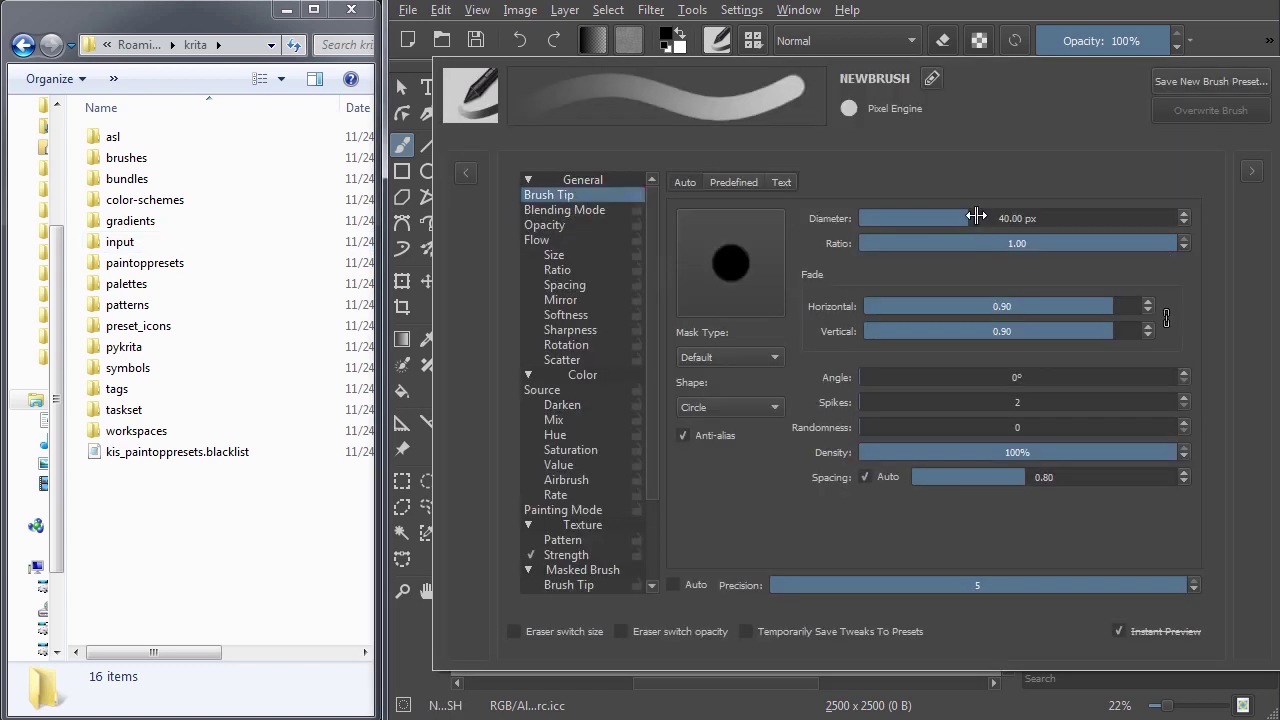
Increase the _NEWBRUSH brush tip diameter and overwrite the preset with the larger size
left_click_drag(981, 219, 1252, 212)
left_click(1209, 115)
left_click(1235, 4)
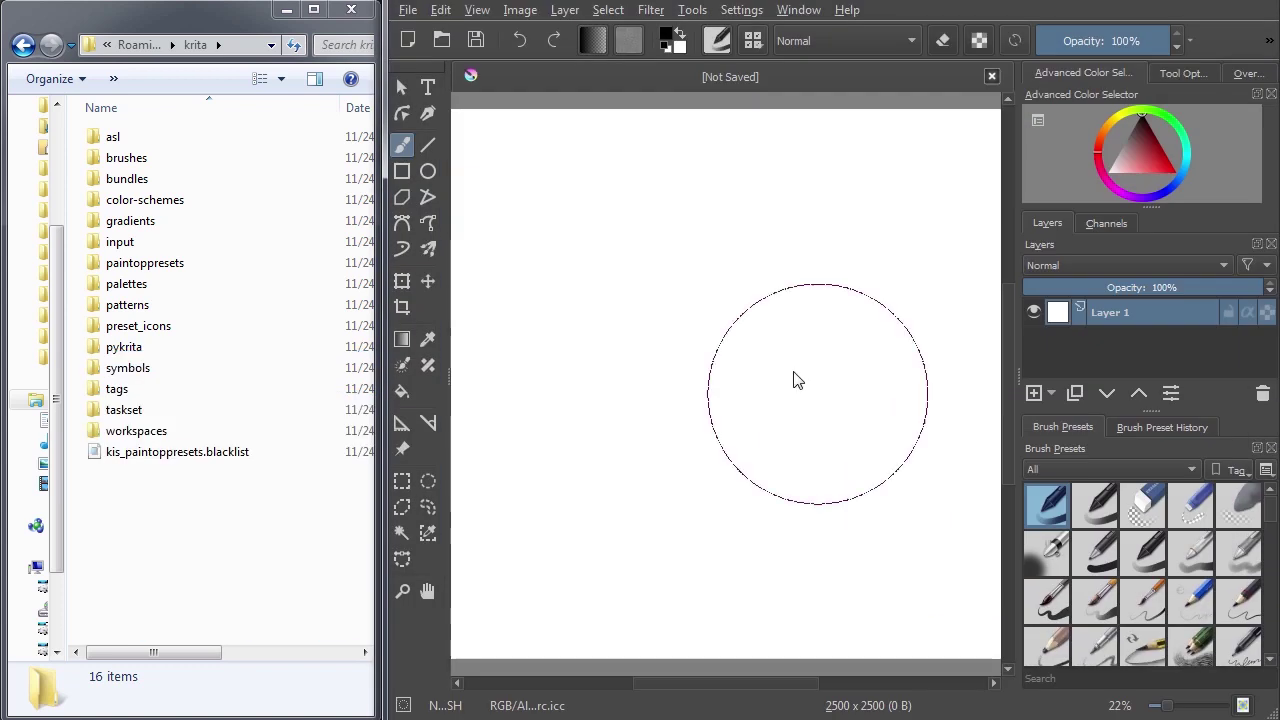
left_click(797, 380)
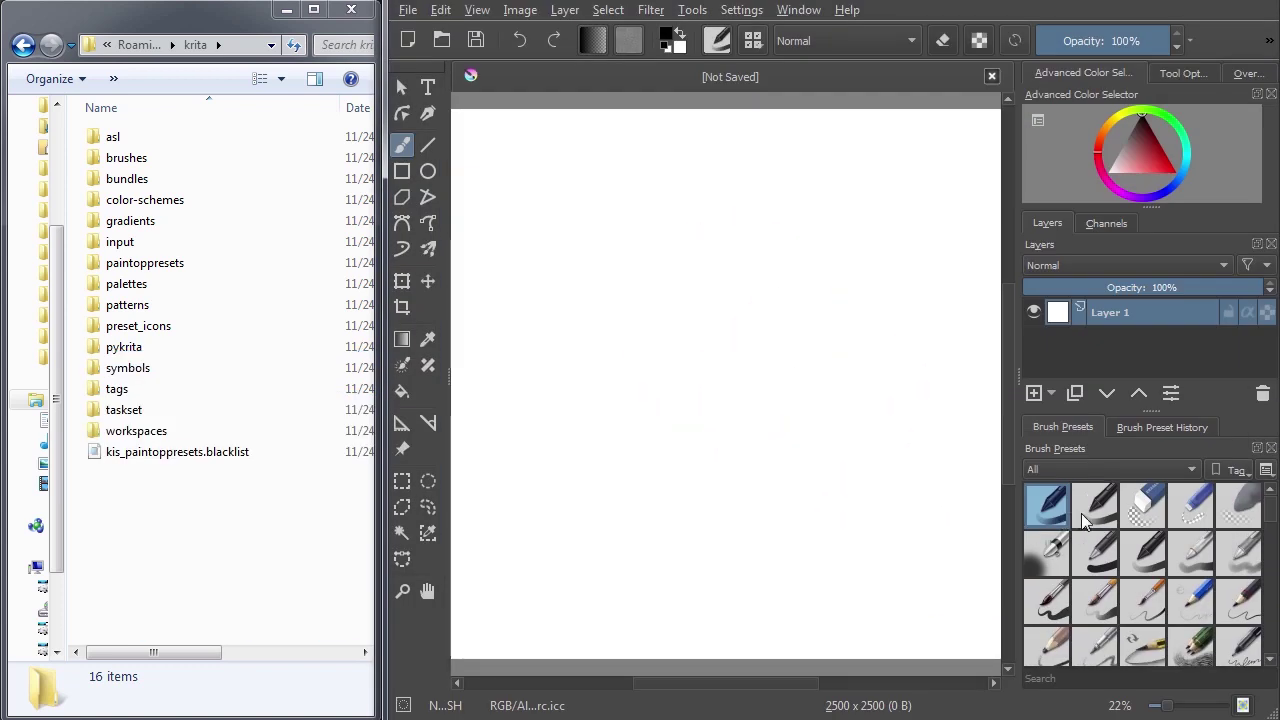
Delete the second pen preset in the brush preset chooser and reselect the first preset
left_click(1091, 513)
key("F5")
key("F6")
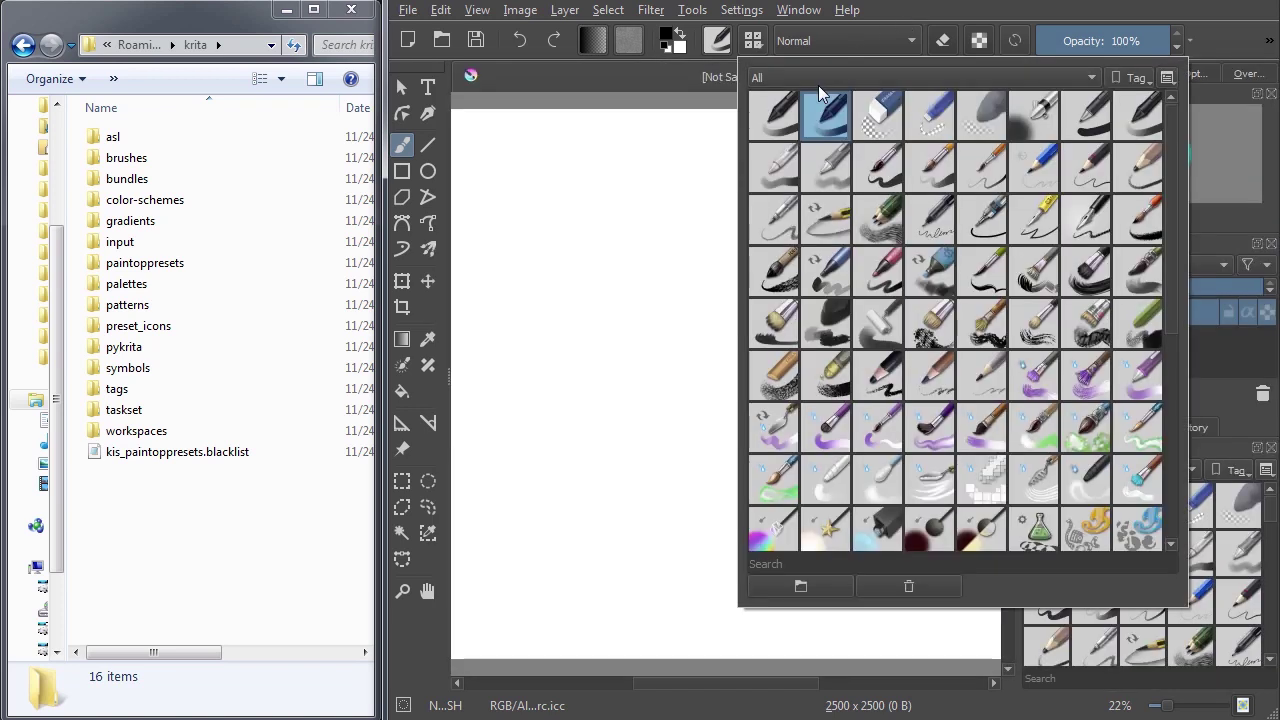
left_click(898, 593)
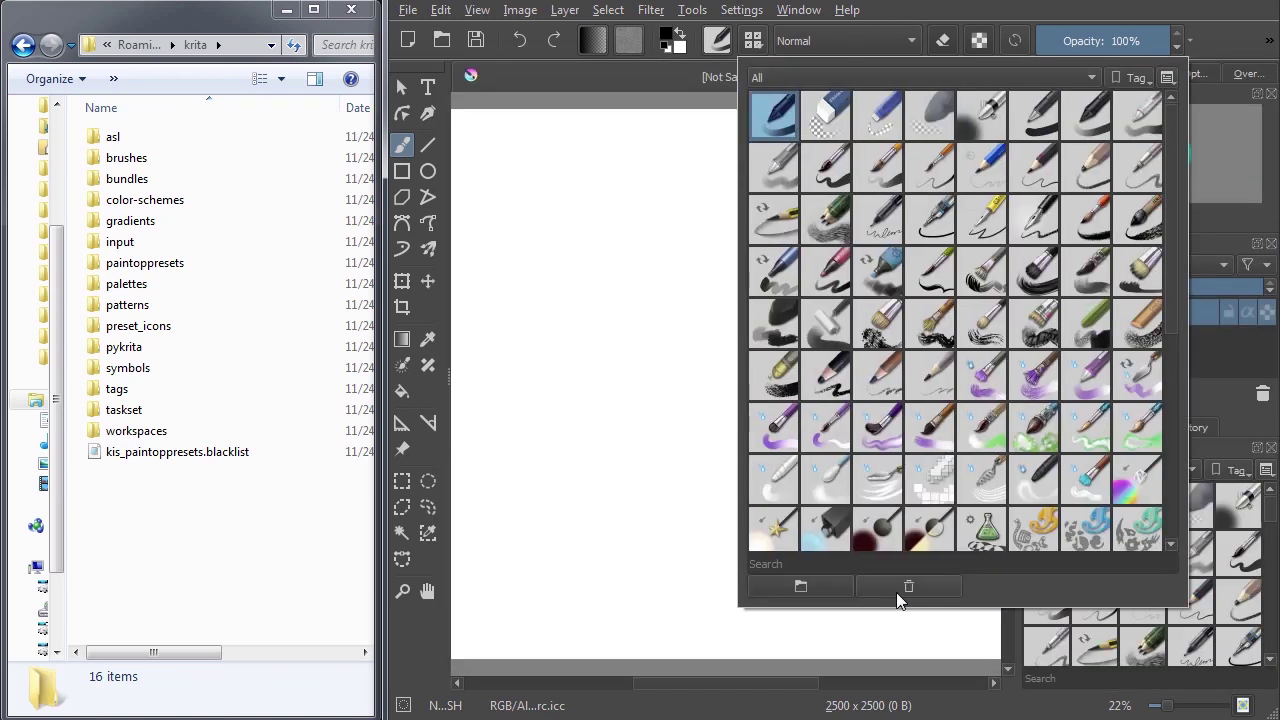
left_click(949, 10)
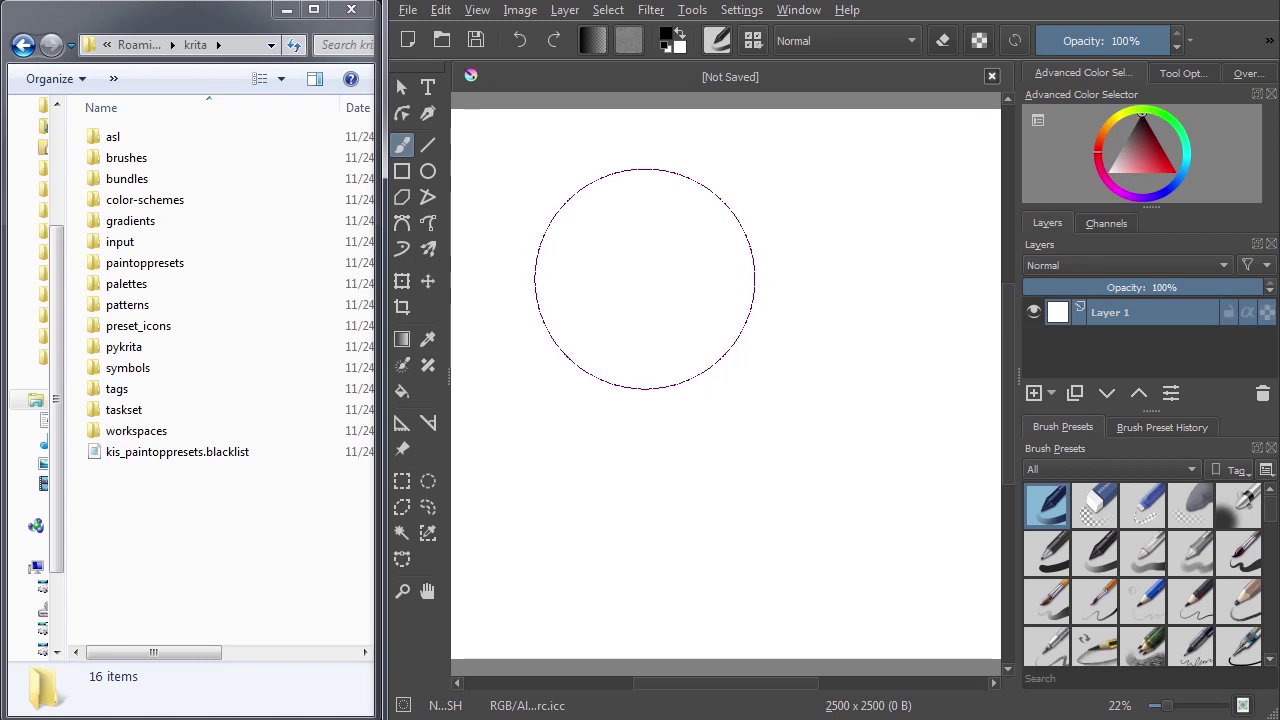
left_click(1094, 508)
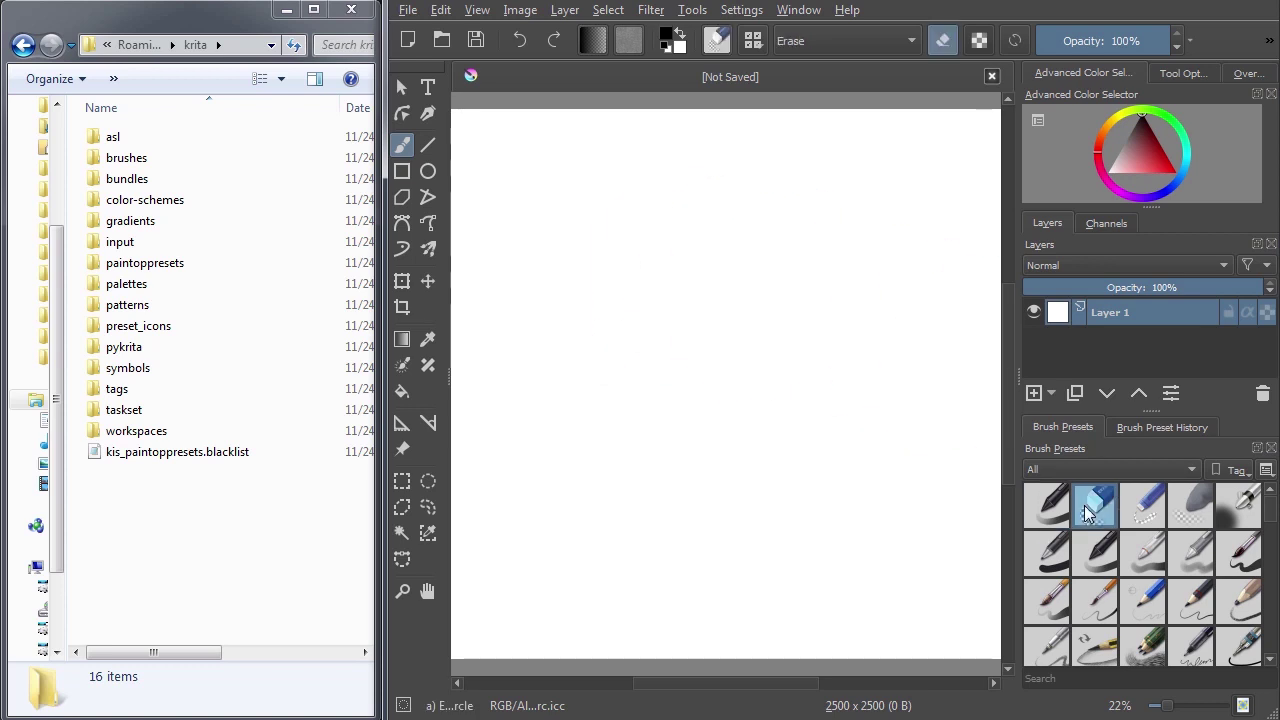
left_click(1052, 510)
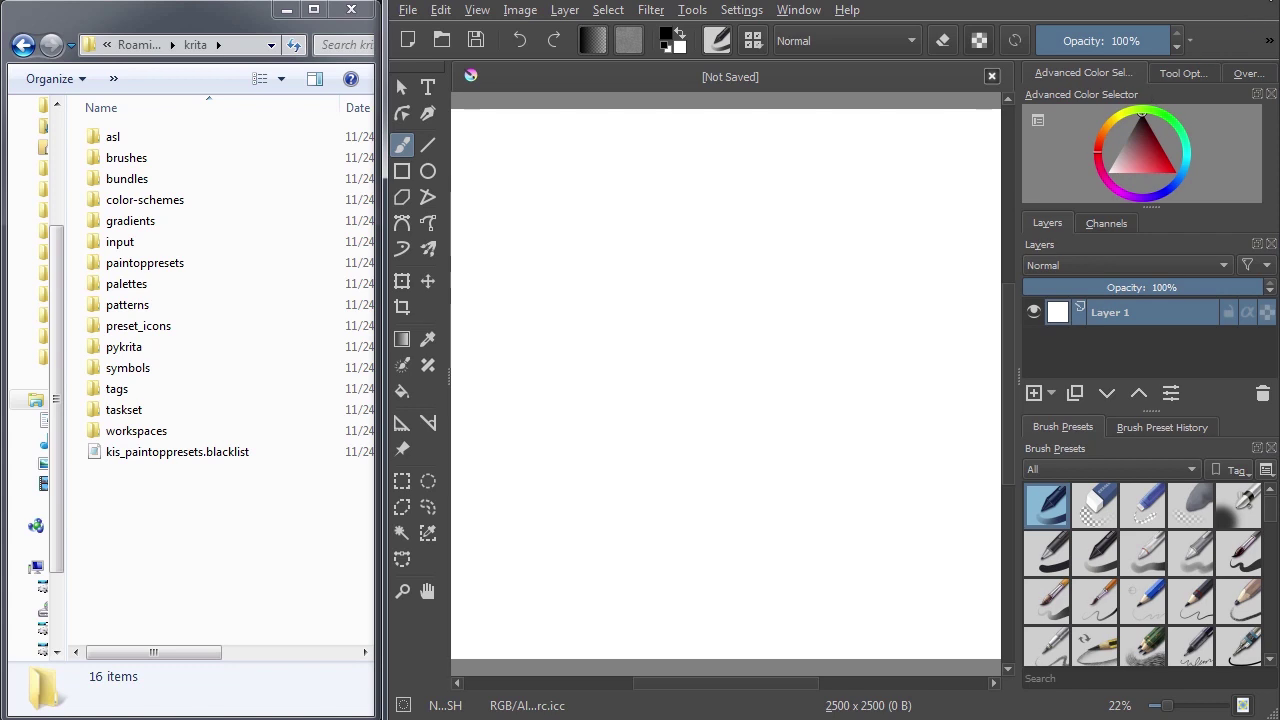
Close Krita and permanently delete everything inside the Roaming krita resource folder
left_click(1250, 14)
left_click_drag(186, 551, 271, 137)
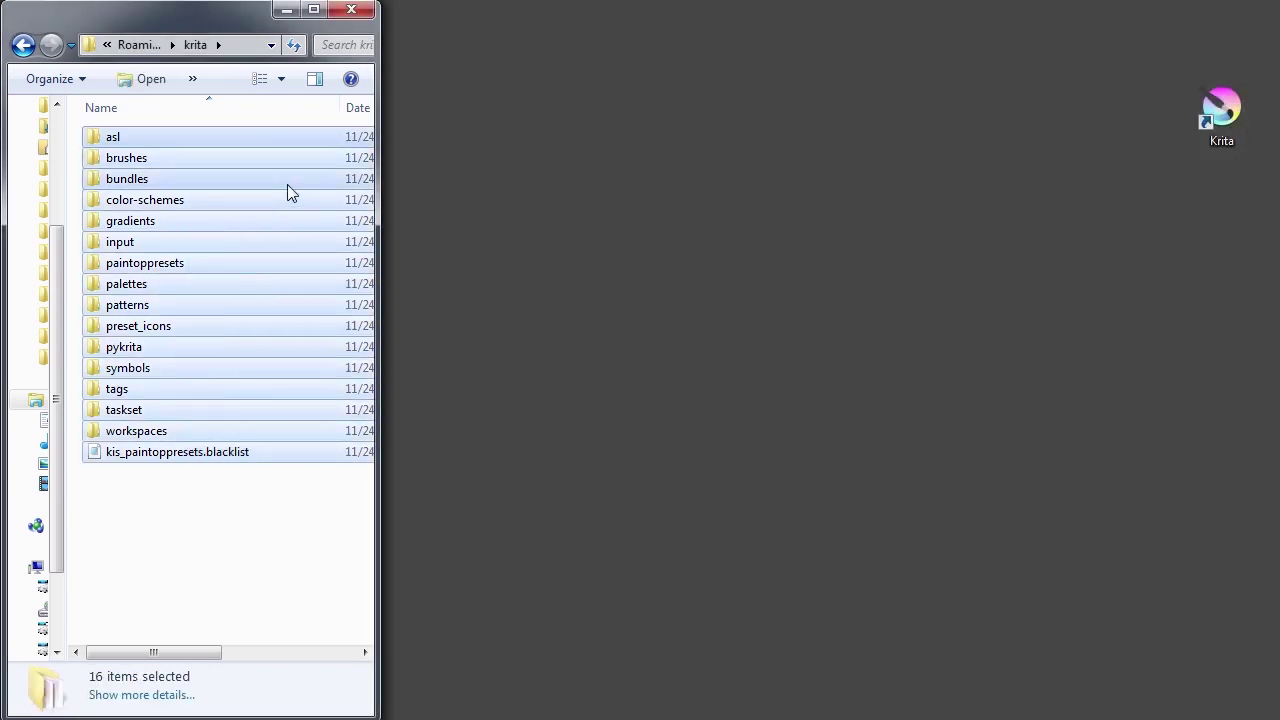
key("shift+Delete")
left_click(398, 520)
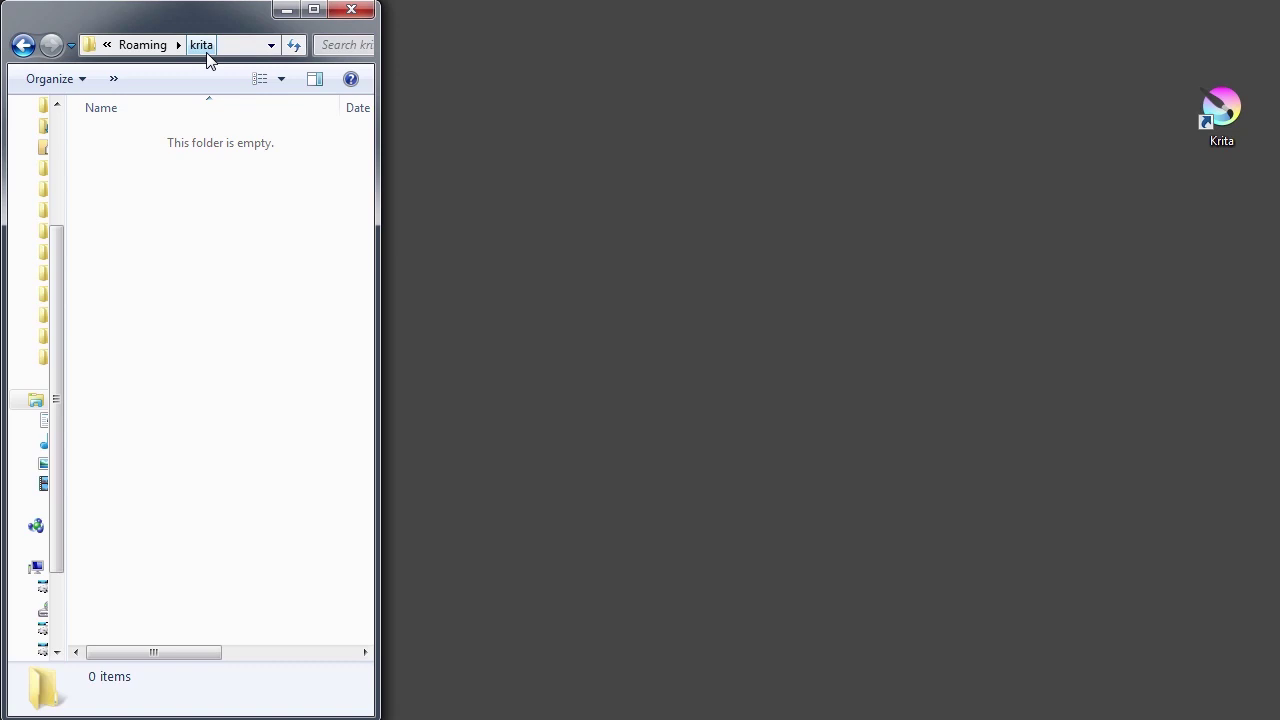
Relaunch Krita and save the b)_Basic-5_Size brush as a new preset named _BRUSH
left_click(1200, 122)
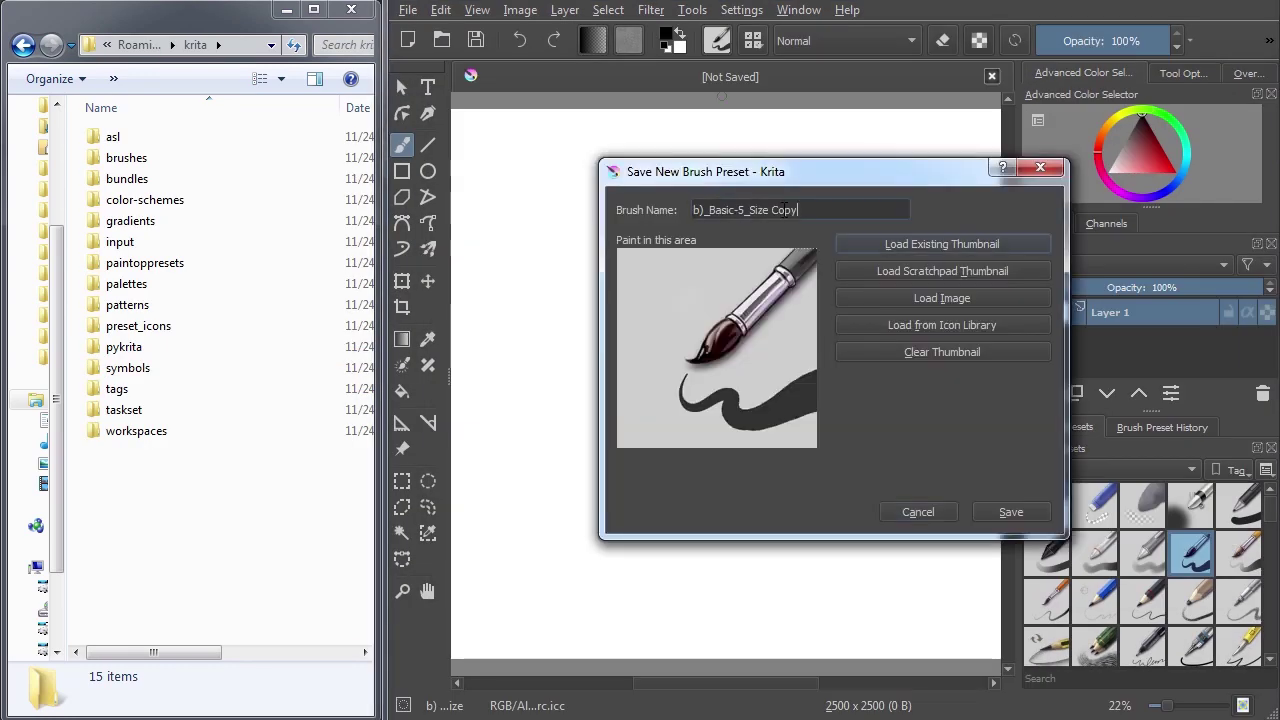
type("_BRUSH")
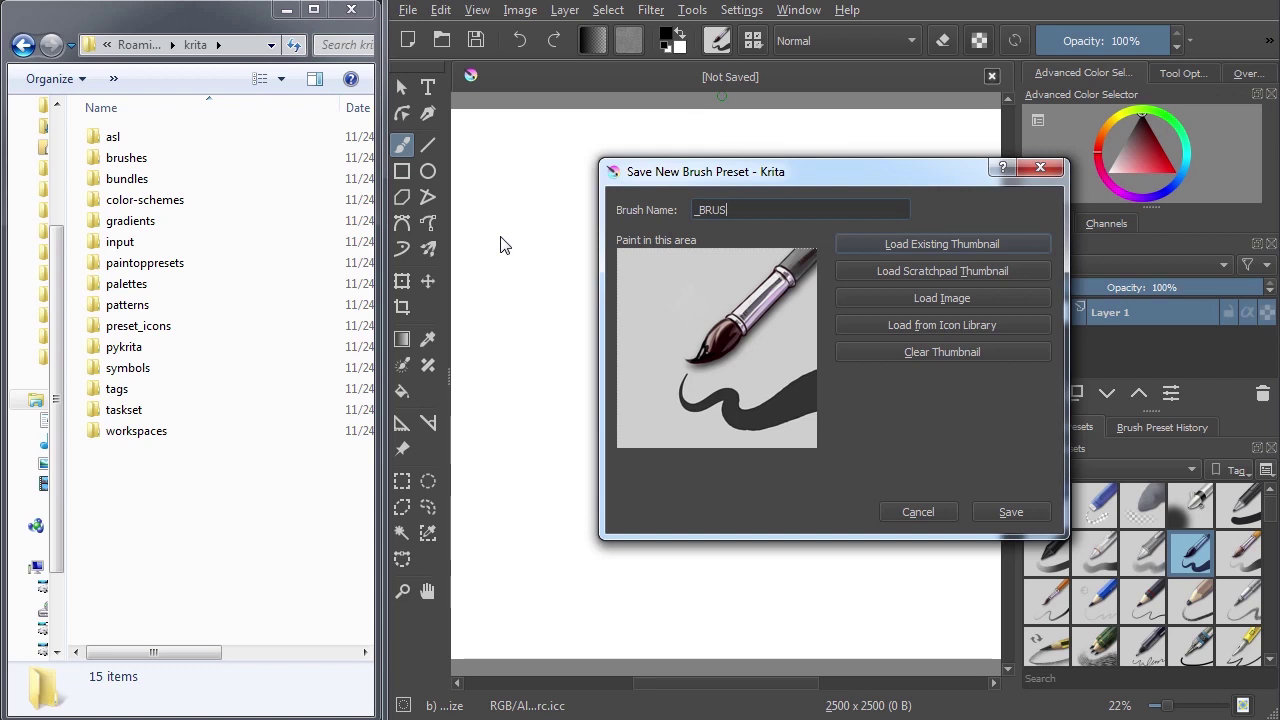
left_click(1022, 516)
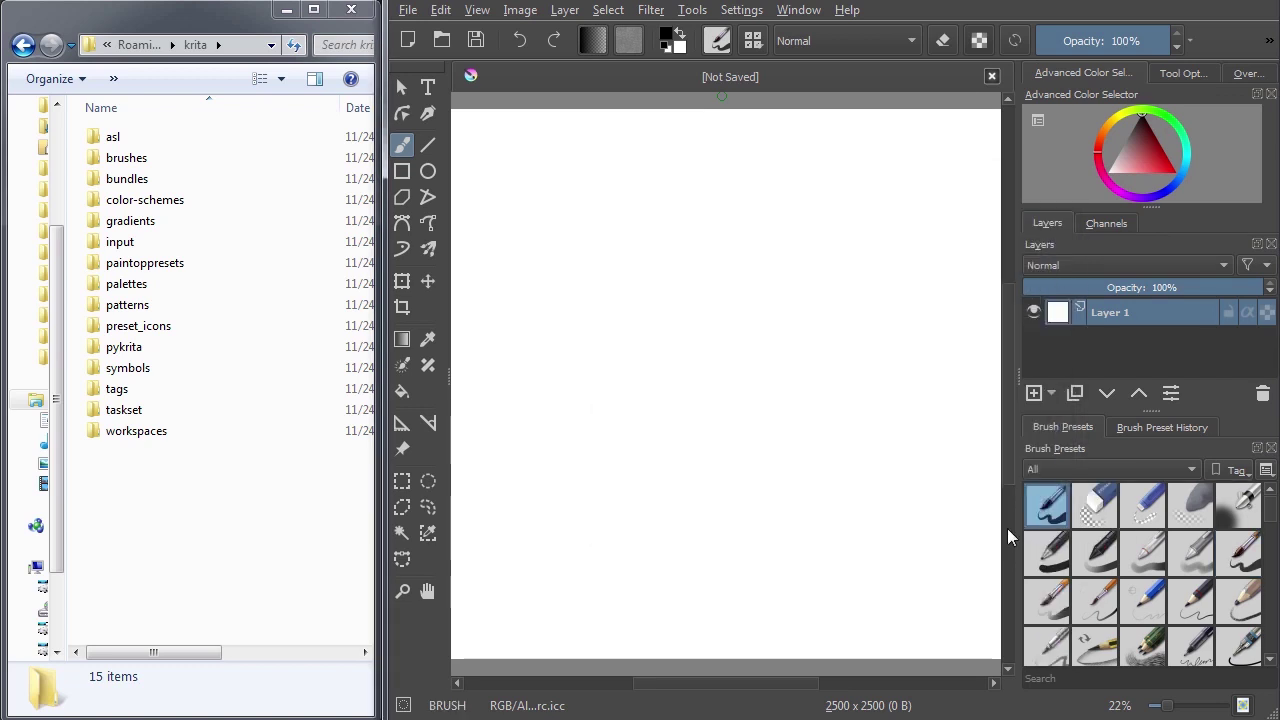
Open the paintoppresets resource folder and locate the _BRUSH.kpp file
left_click(177, 272)
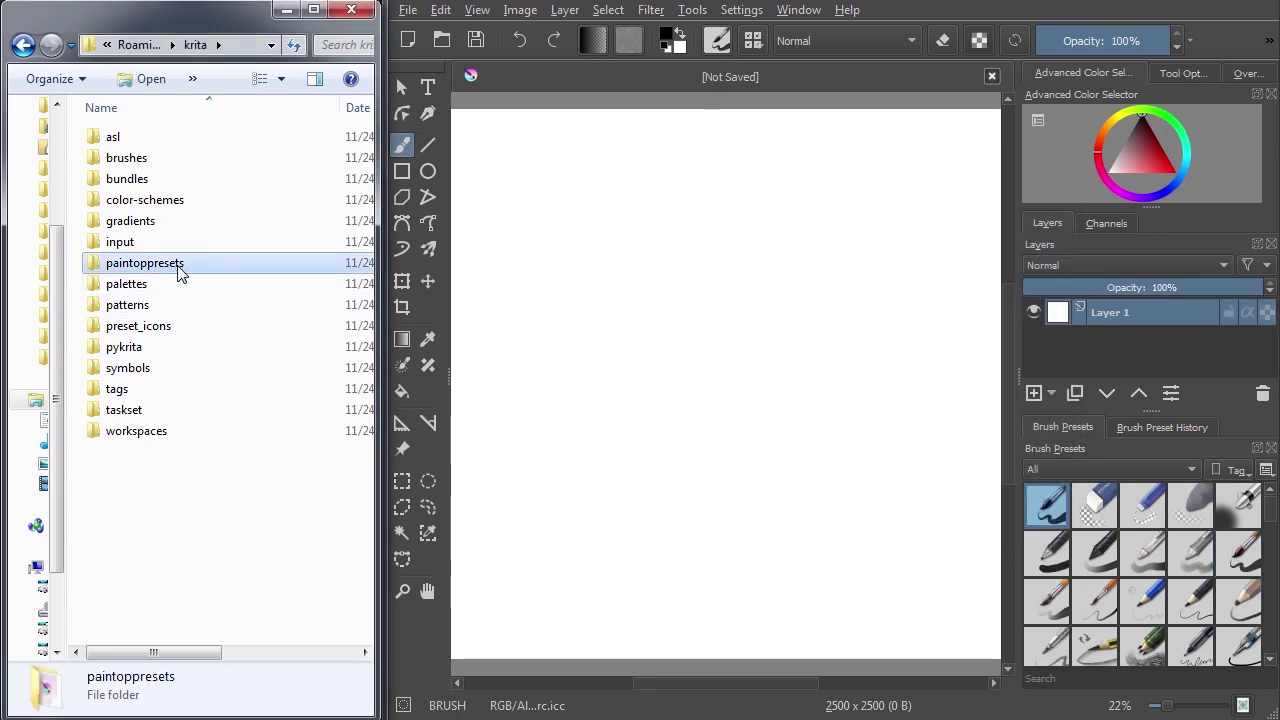
double_click(178, 270)
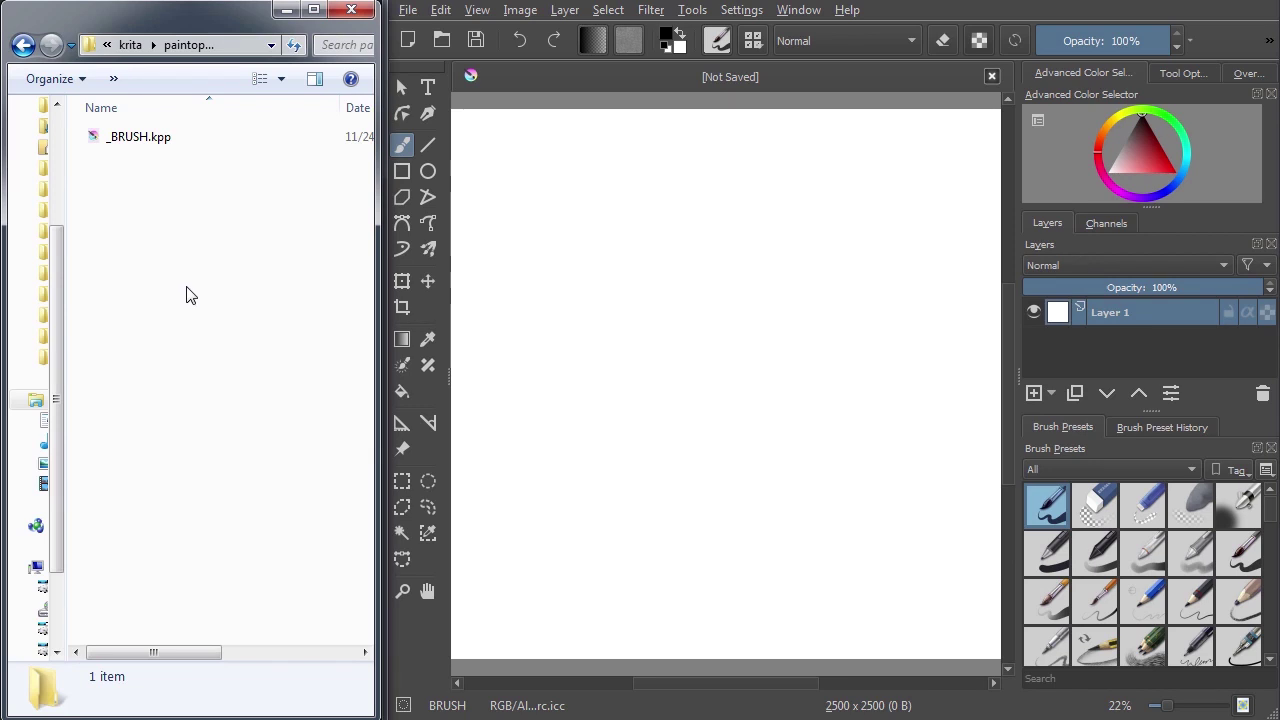
left_click(152, 137)
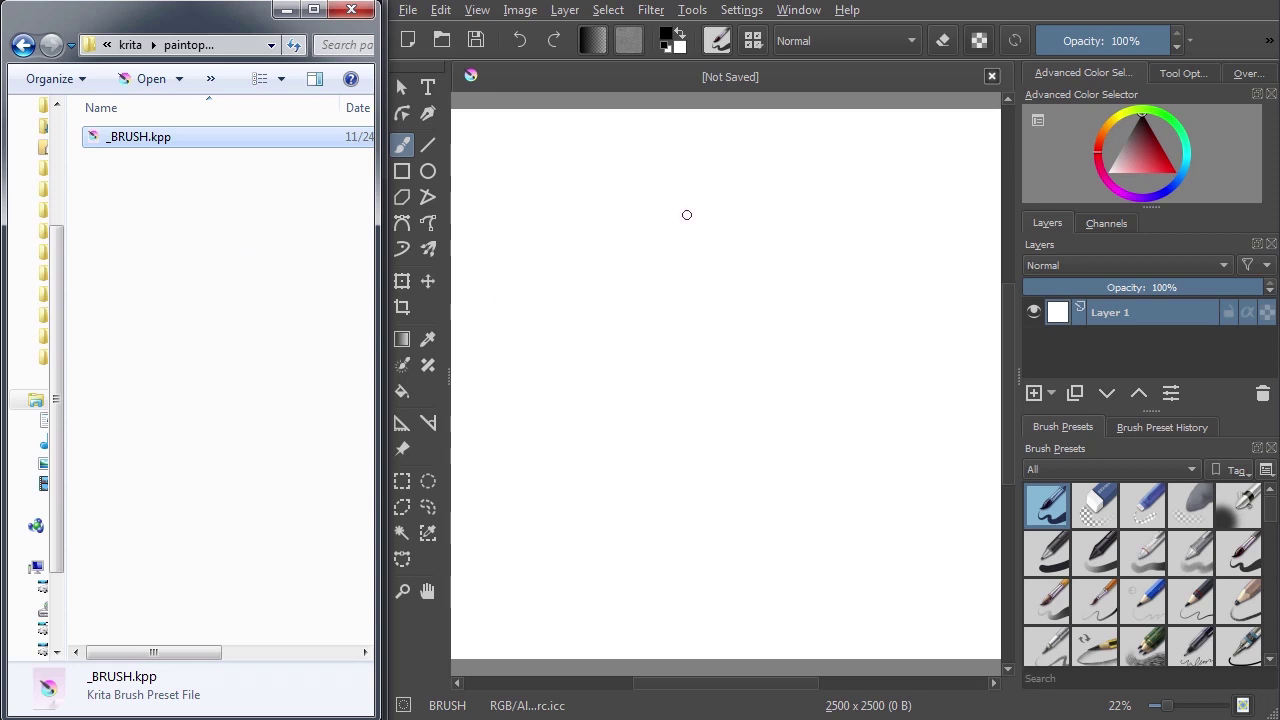
Save _BRUSH as another new preset named _BRUSH2, with a handwritten 2 painted on its thumbnail
left_click(717, 42)
left_click(1173, 80)
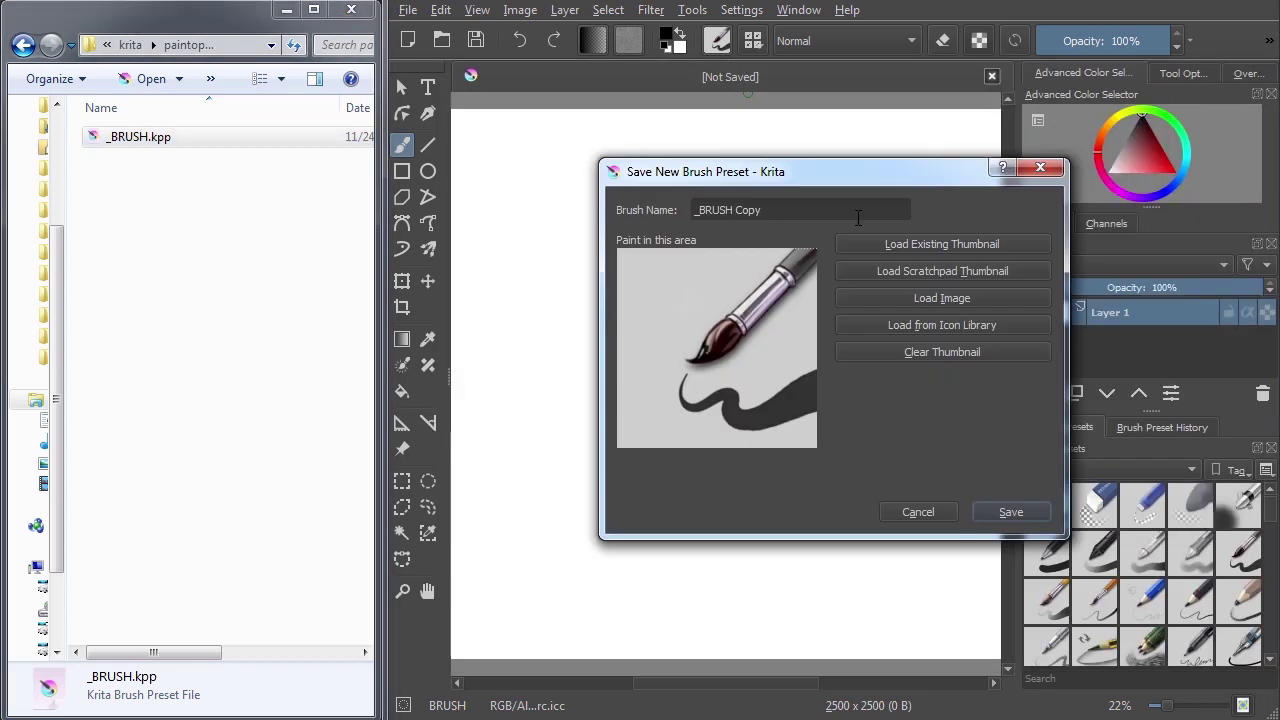
left_click_drag(780, 210, 735, 212)
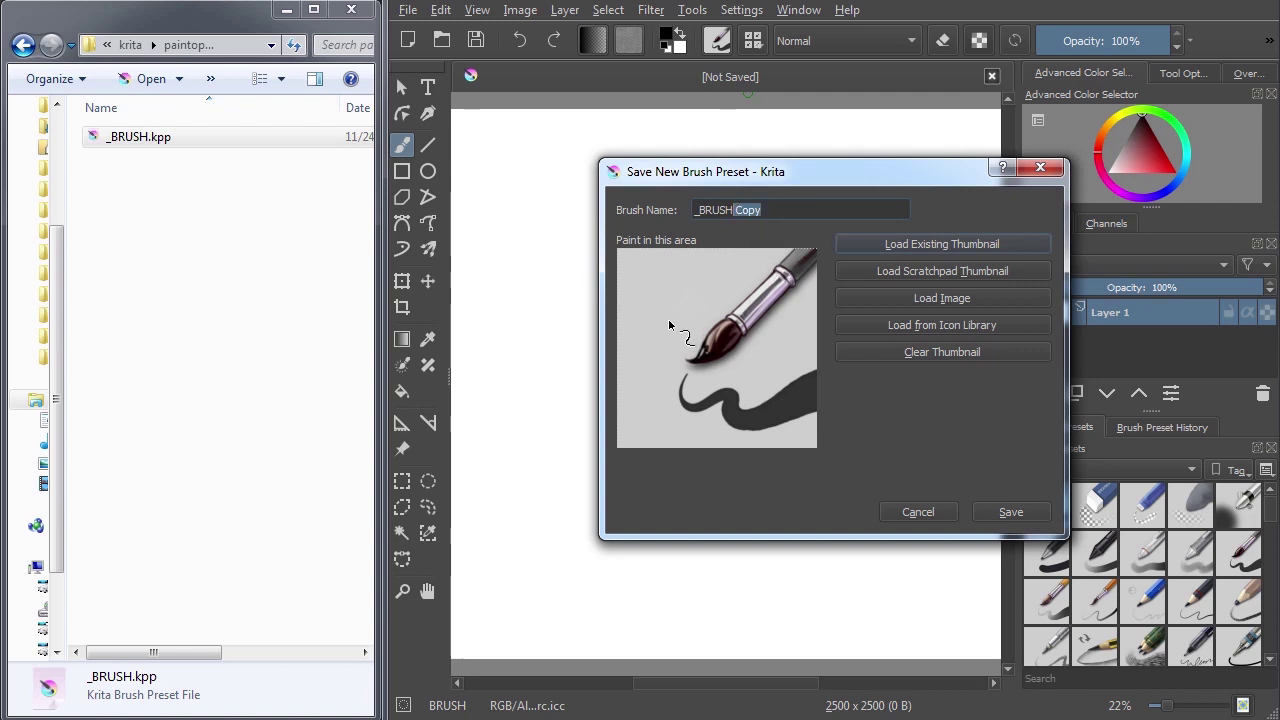
type("2")
mouse_move(640, 279)
left_mouse_down()
mouse_move(651, 318)
mouse_move(680, 320)
left_mouse_up()
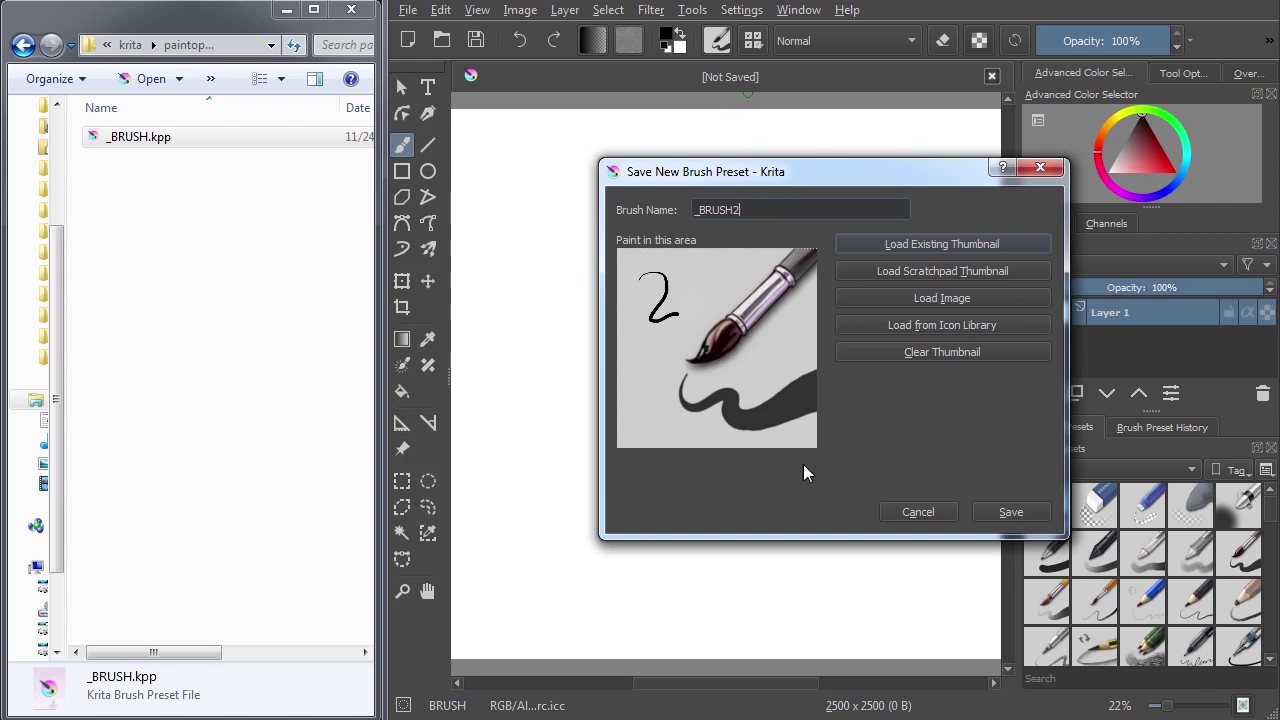
left_click(1000, 512)
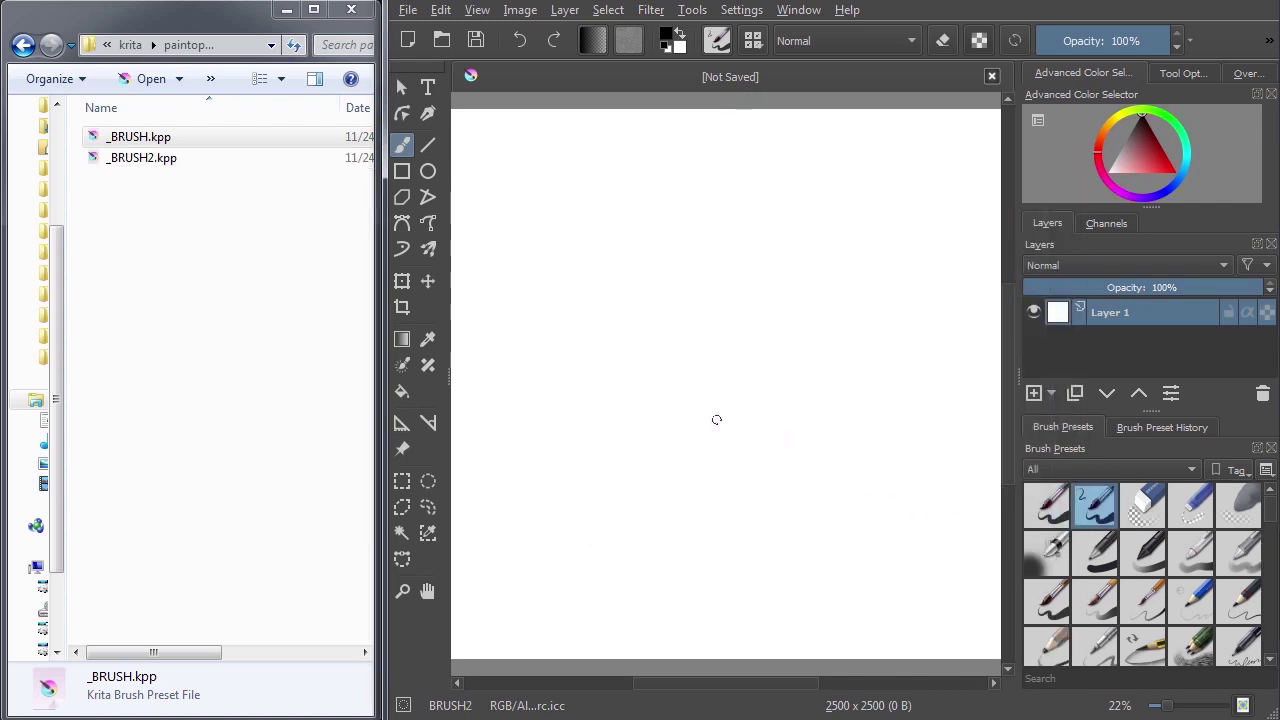
Locate _BRUSH2.kpp in the paintoppresets folder and delete the _BRUSH2 preset from Krita's preset chooser
left_click(172, 170)
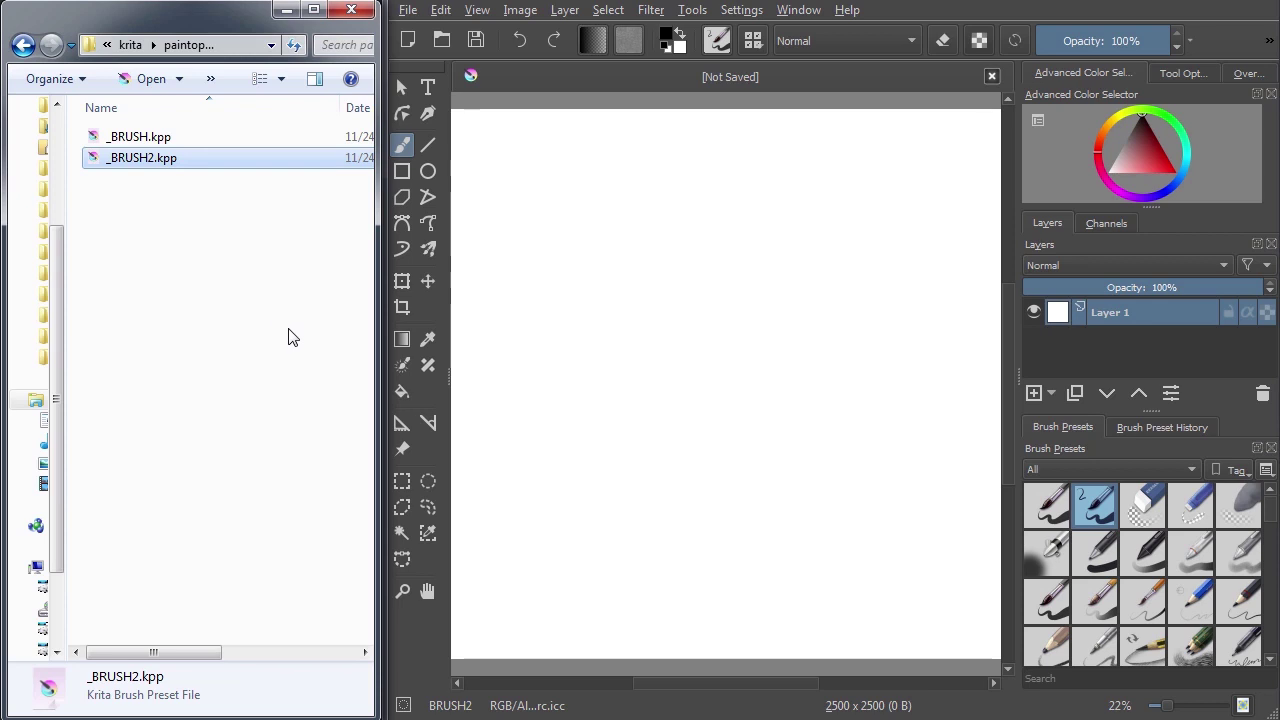
left_click(850, 77)
left_click(754, 41)
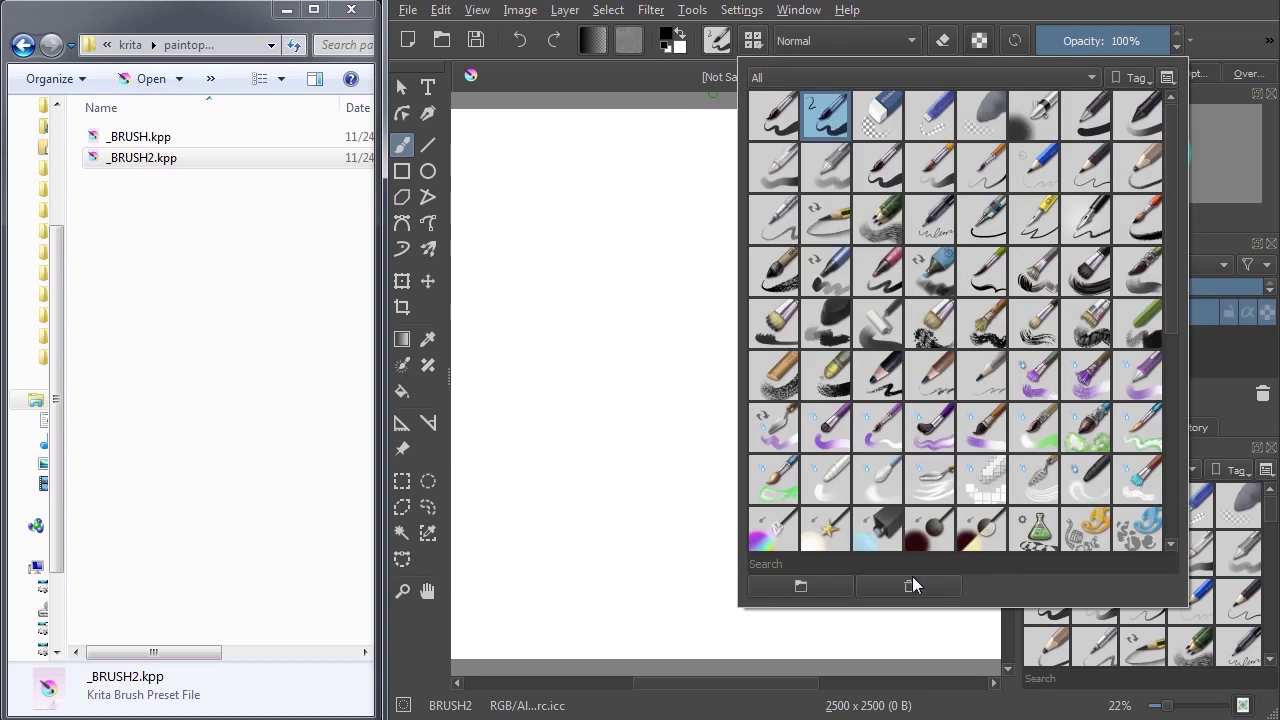
left_click(775, 115)
left_click(891, 15)
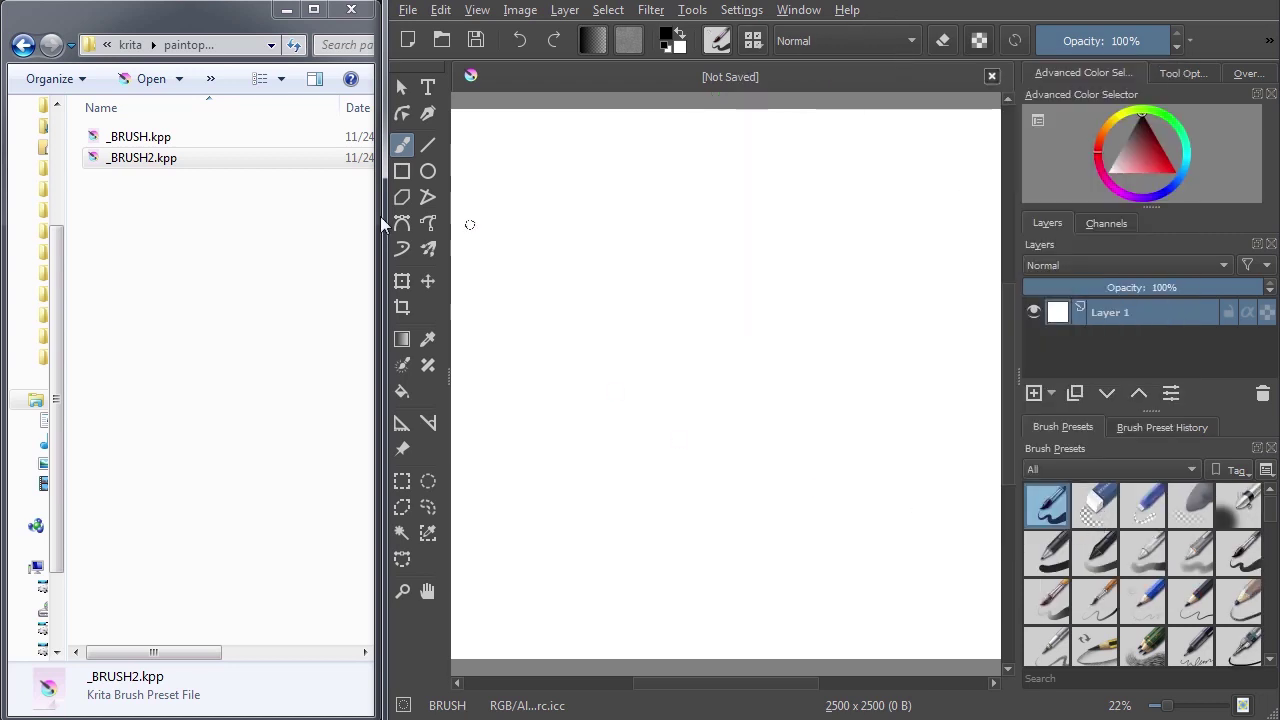
Return to the krita folder and examine the _BRUSH2.kpp entry in kis_paintoppresets.blacklist using Notepad
left_click(220, 166)
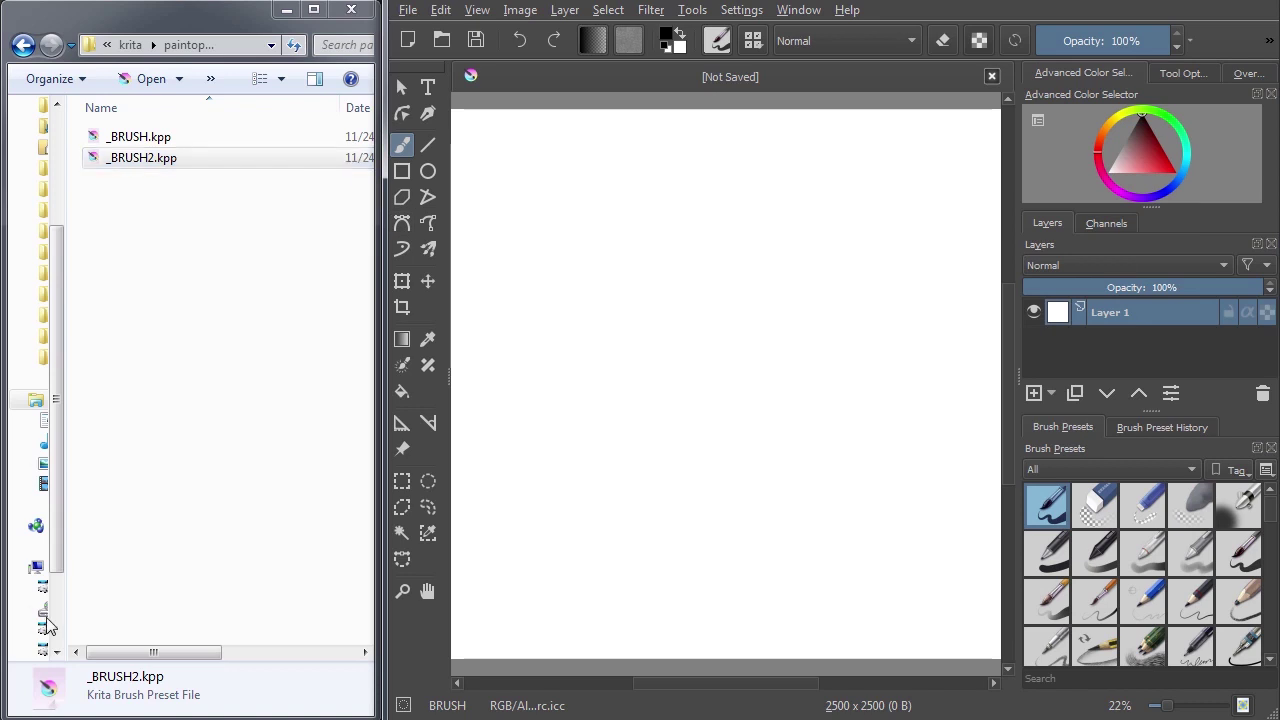
left_click(145, 47)
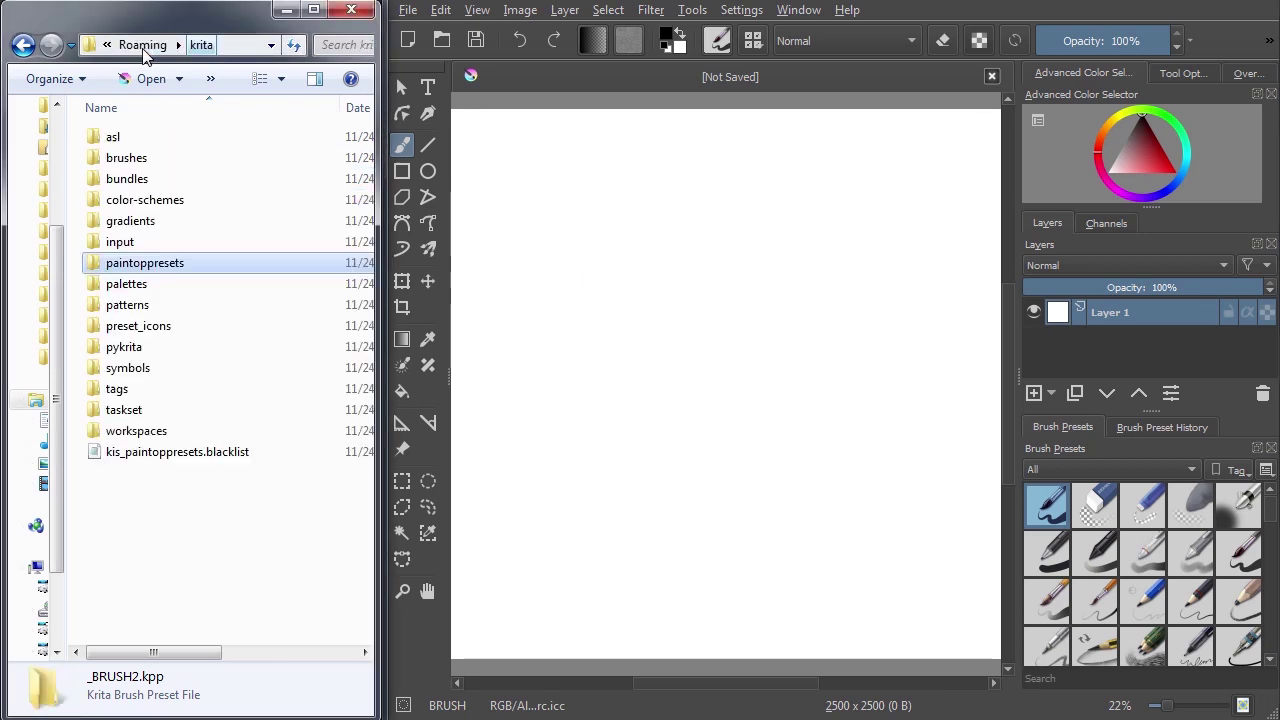
left_click(224, 458)
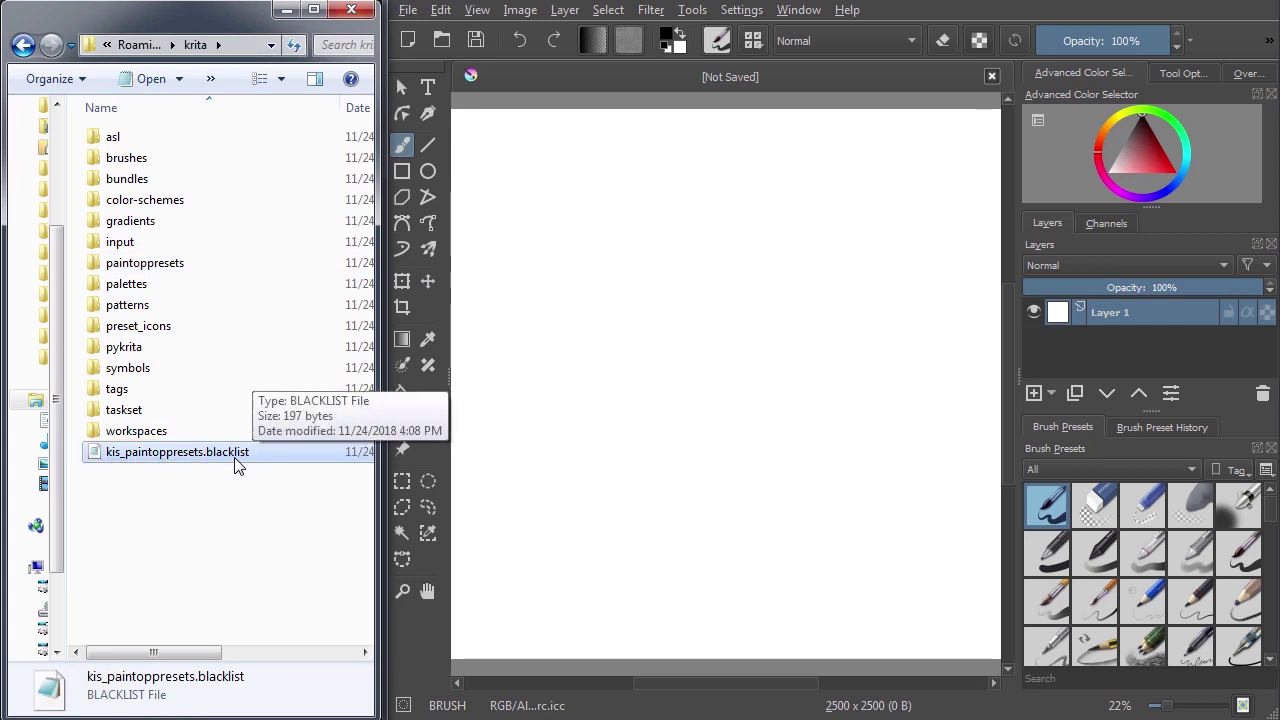
double_click(238, 464)
left_click_drag(597, 84, 530, 40)
left_click_drag(410, 40, 507, 67)
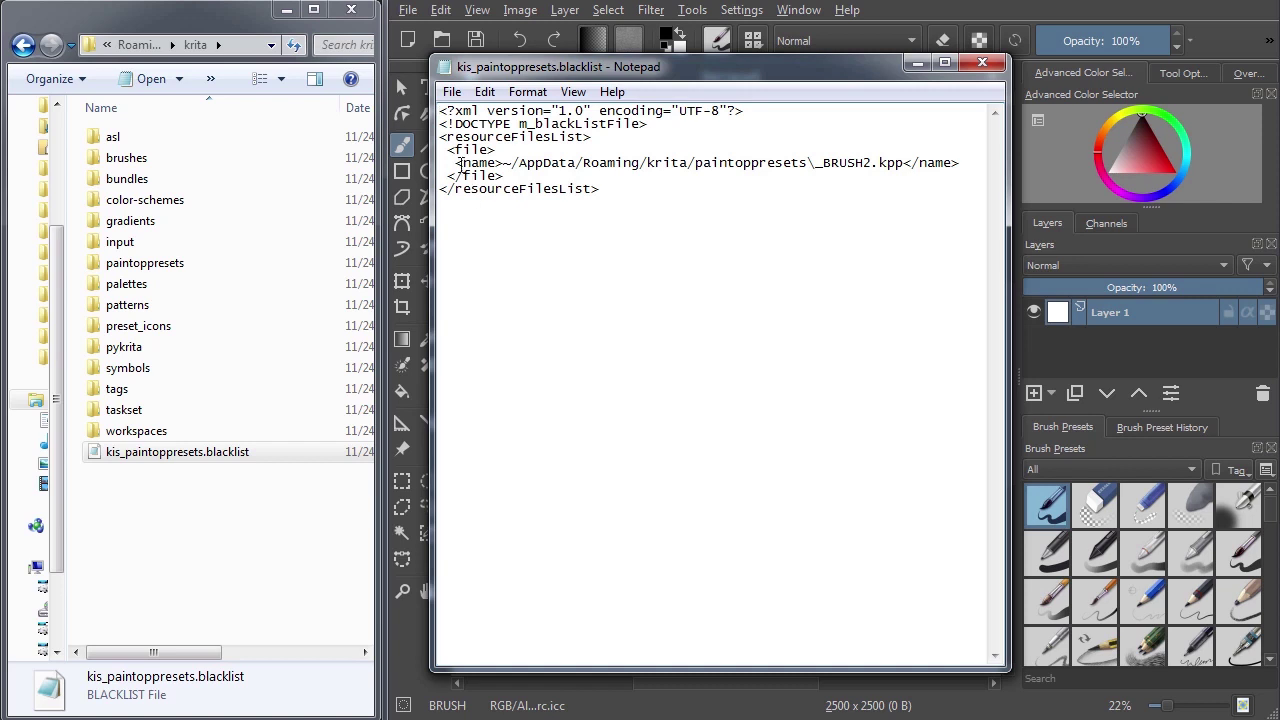
left_click_drag(455, 163, 960, 162)
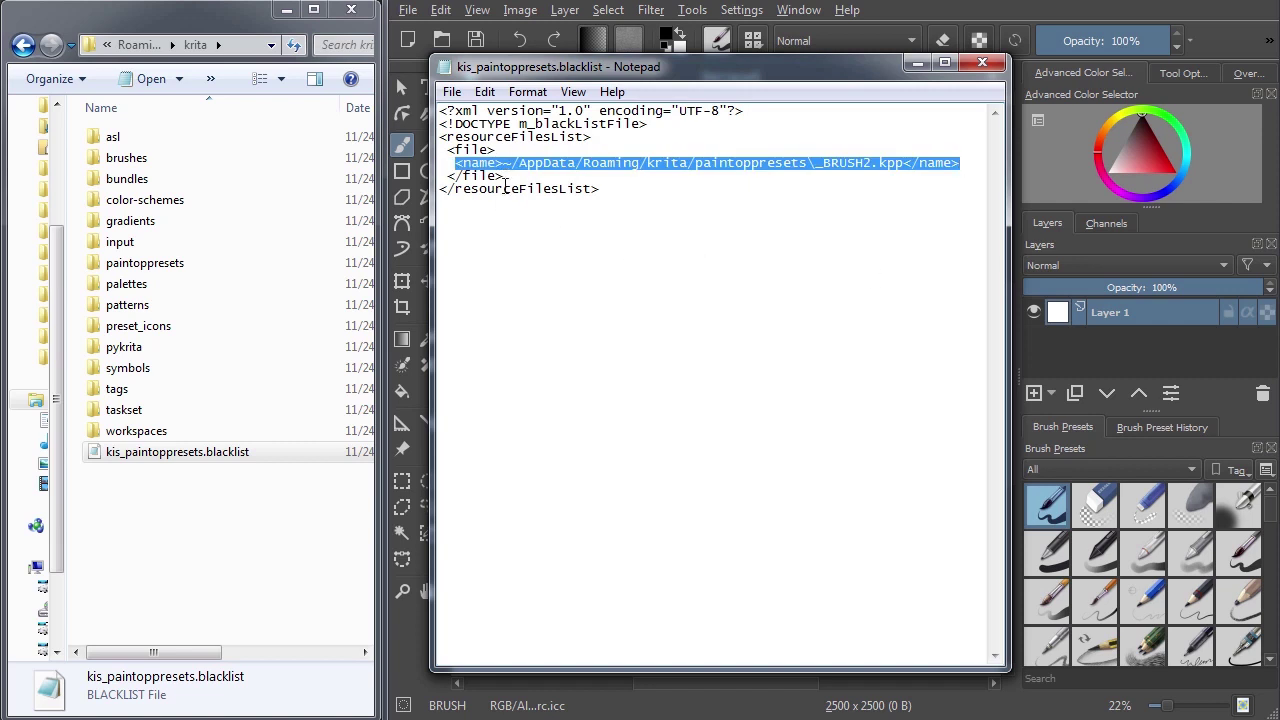
left_click_drag(504, 176, 448, 150)
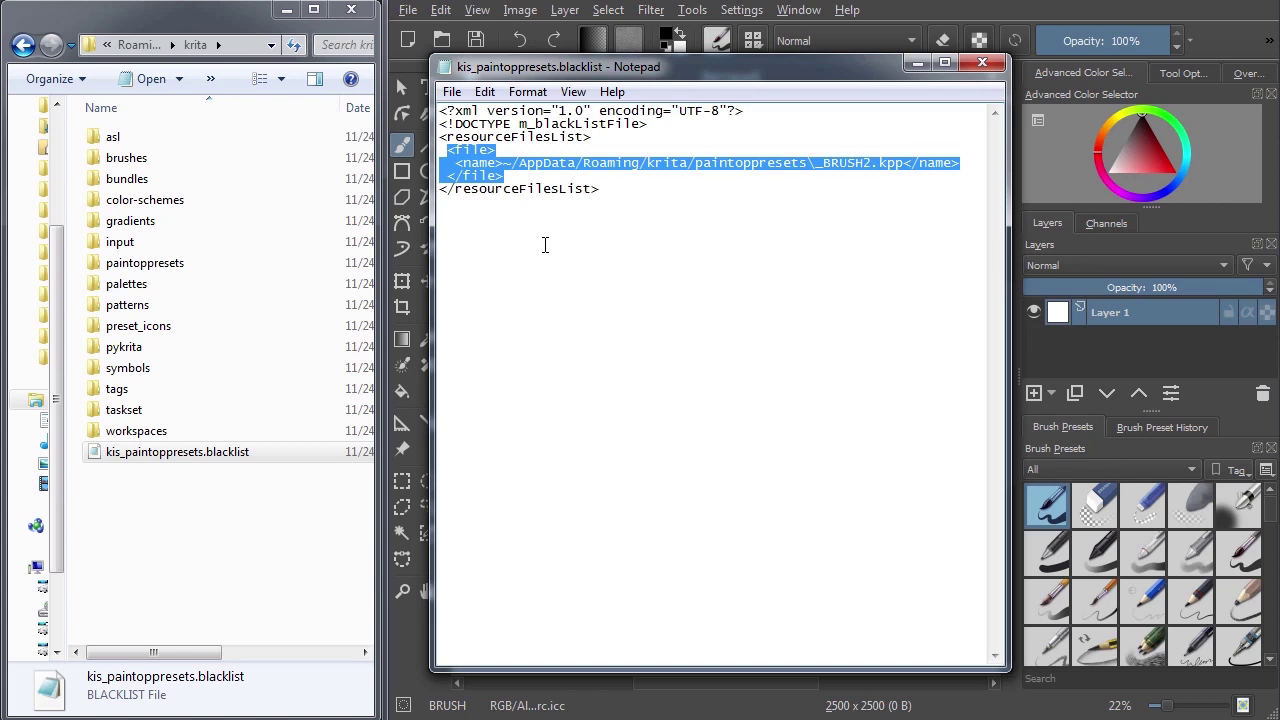
left_click(981, 64)
Delete the _BRUSH preset in Krita and review kis_paintoppresets.blacklist in Notepad alongside the paintoppresets folder
left_click(716, 40)
left_click(775, 320)
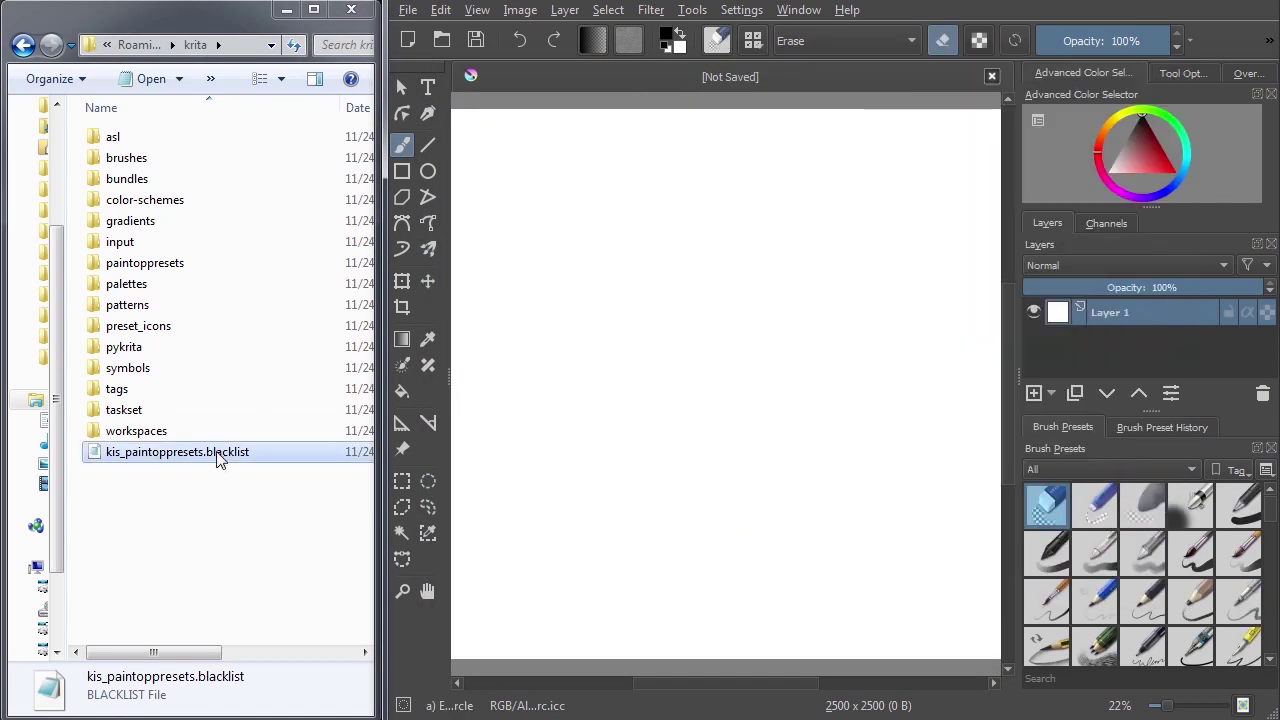
double_click(220, 455)
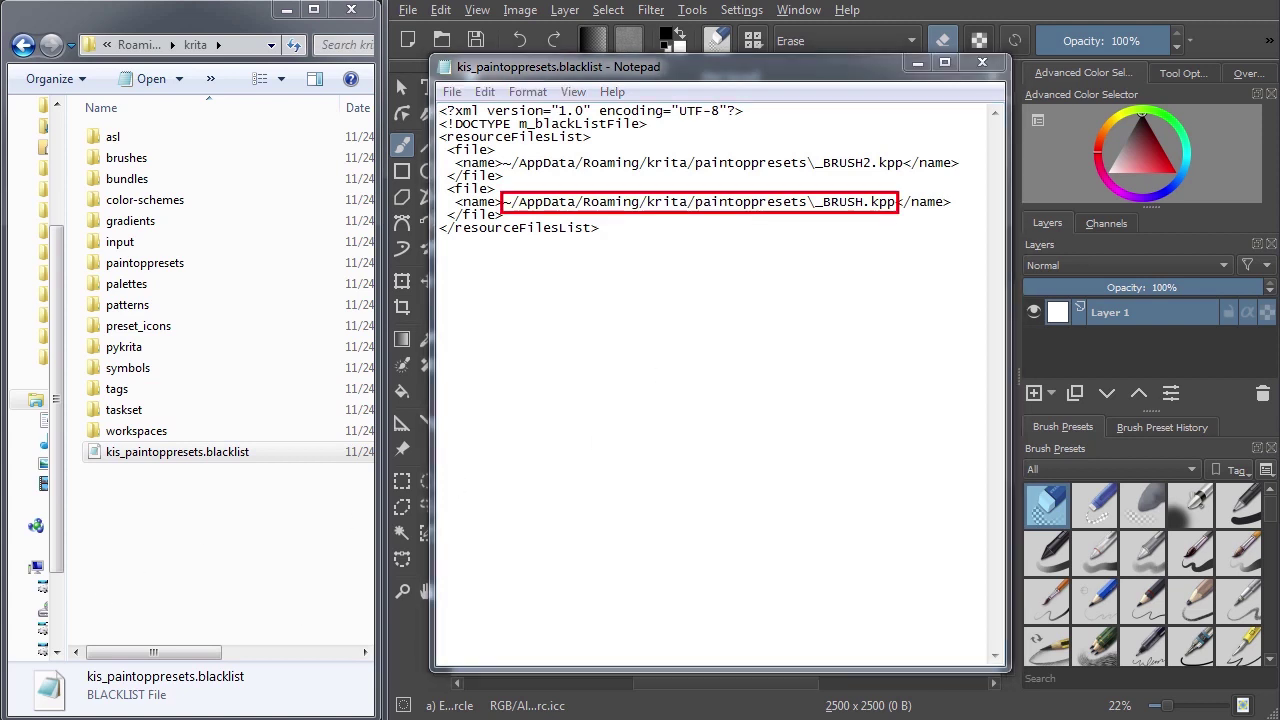
double_click(214, 266)
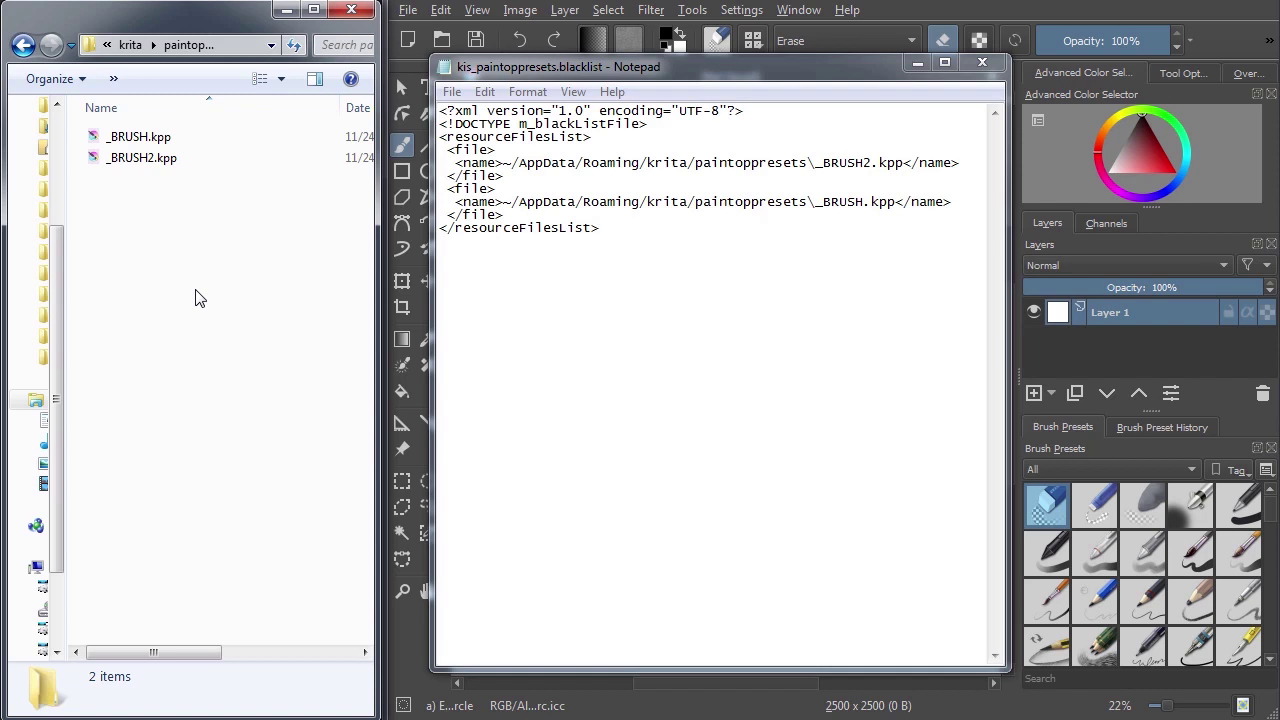
Remove both file entries from kis_paintoppresets.blacklist, save it, and relaunch Krita with a new 2500 x 2500 px document
left_click(515, 216)
left_click_drag(515, 216, 437, 152)
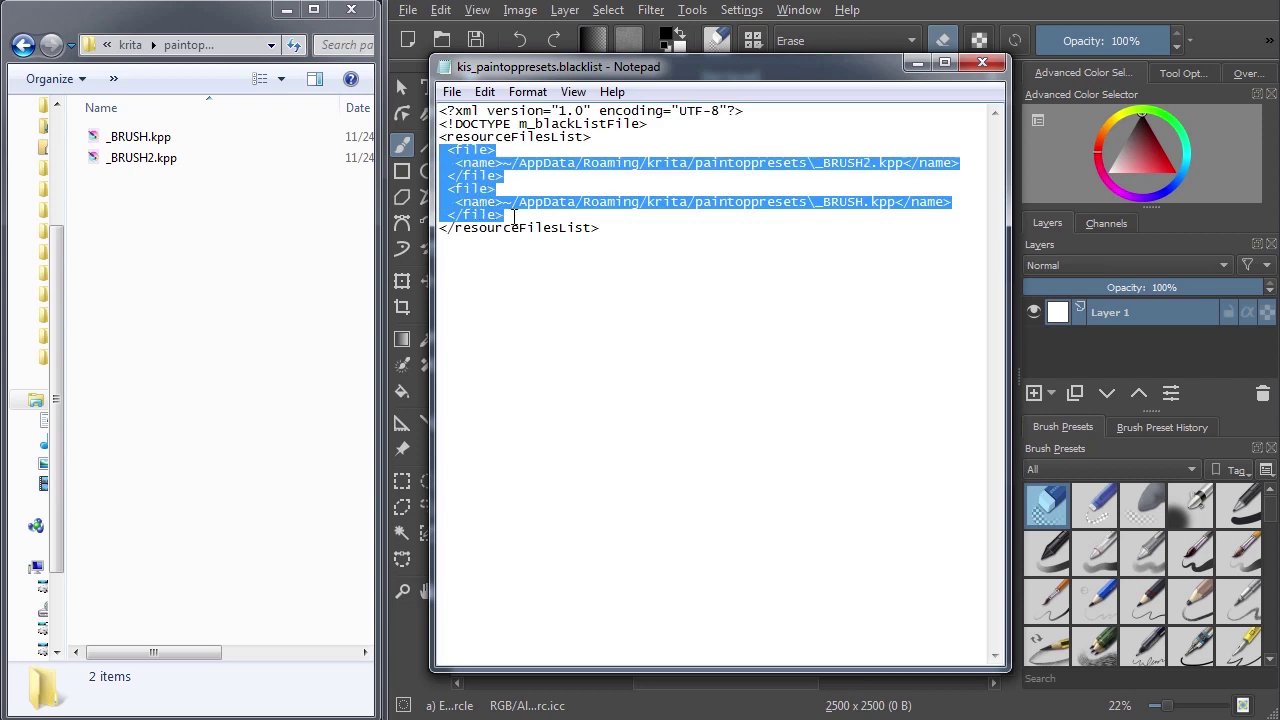
key("Delete")
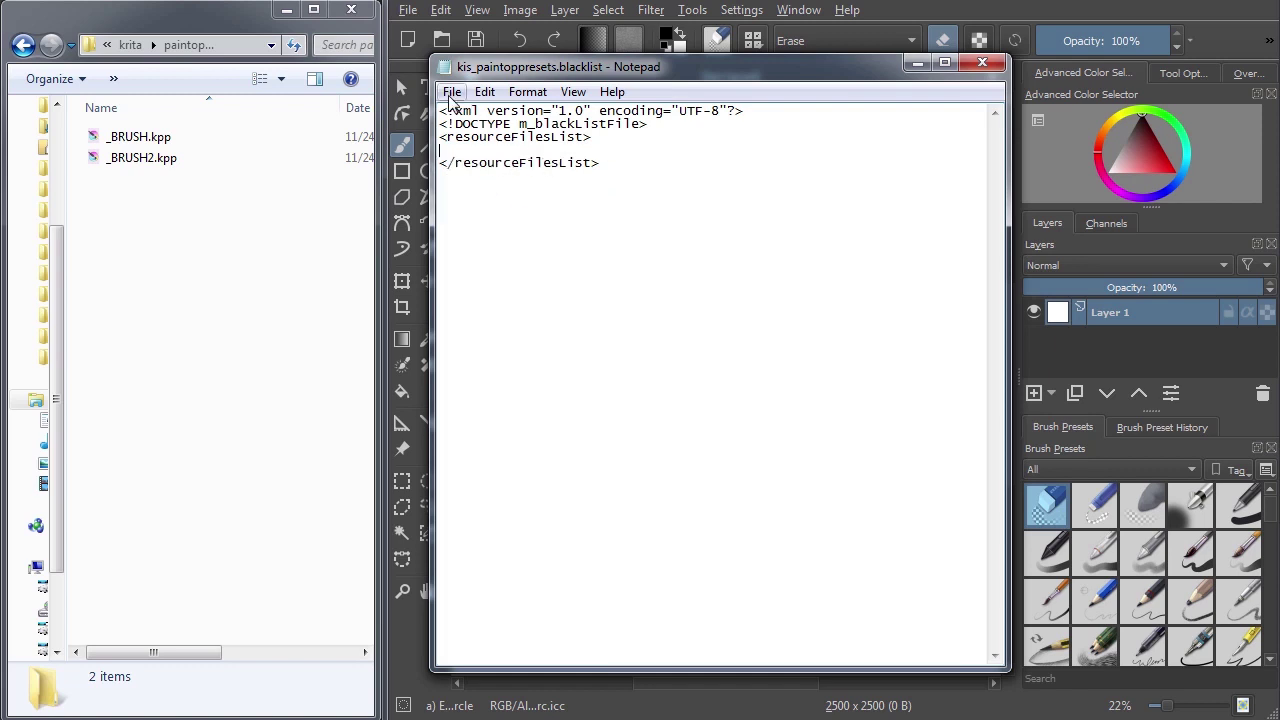
left_click(451, 91)
left_click(480, 159)
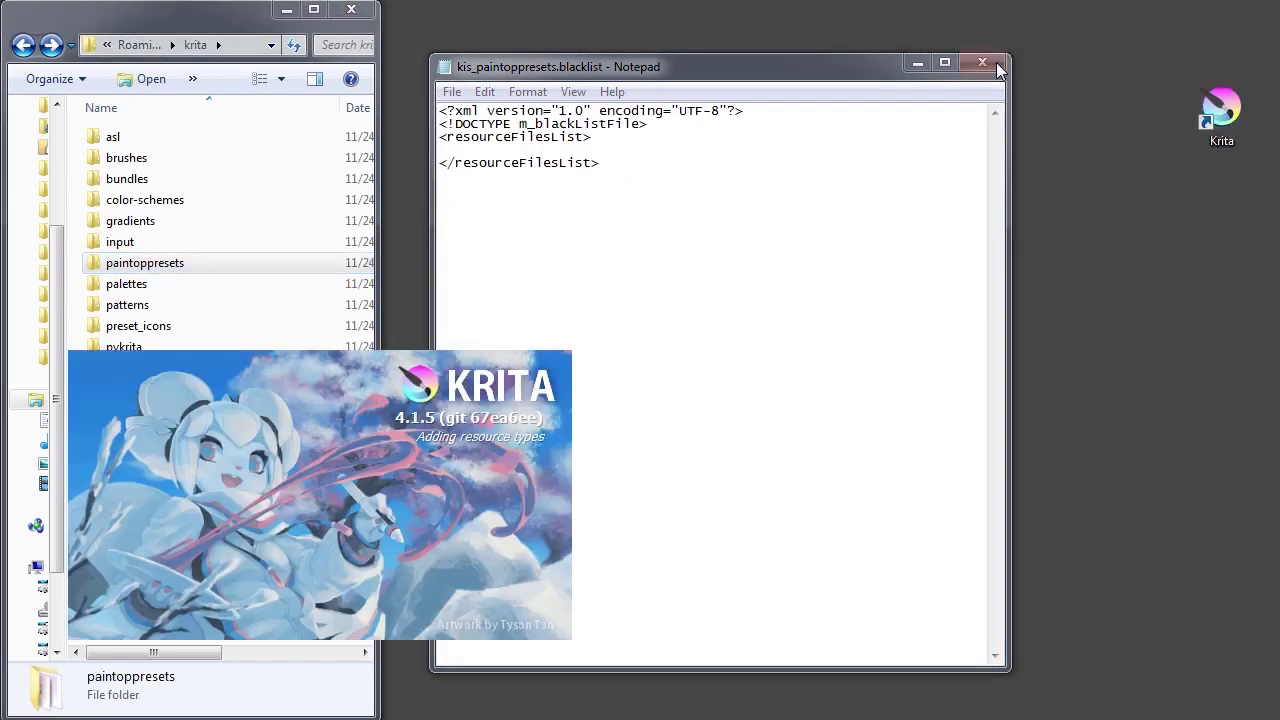
left_click(1077, 556)
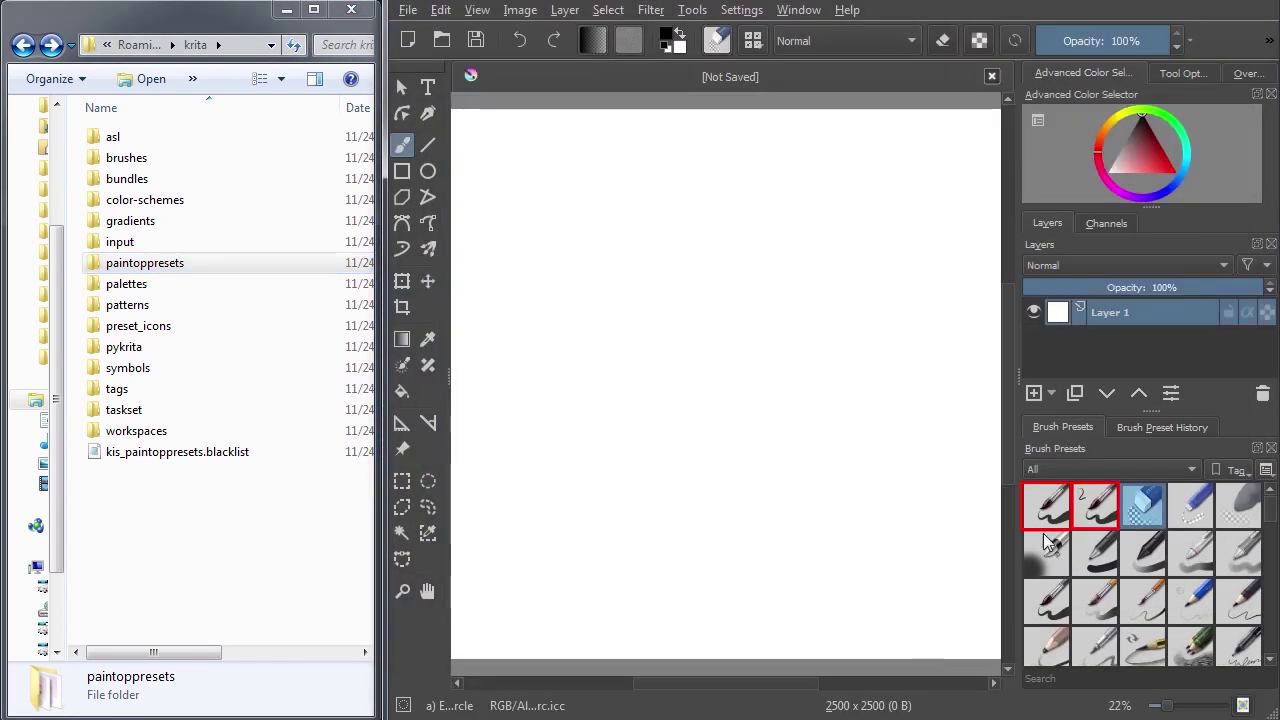
Compare the first two presets in Krita's preset chooser with the _BRUSH2.kpp and _BRUSH2_RENAMED.kpp files in the paintoppresets folder
left_click(1064, 514)
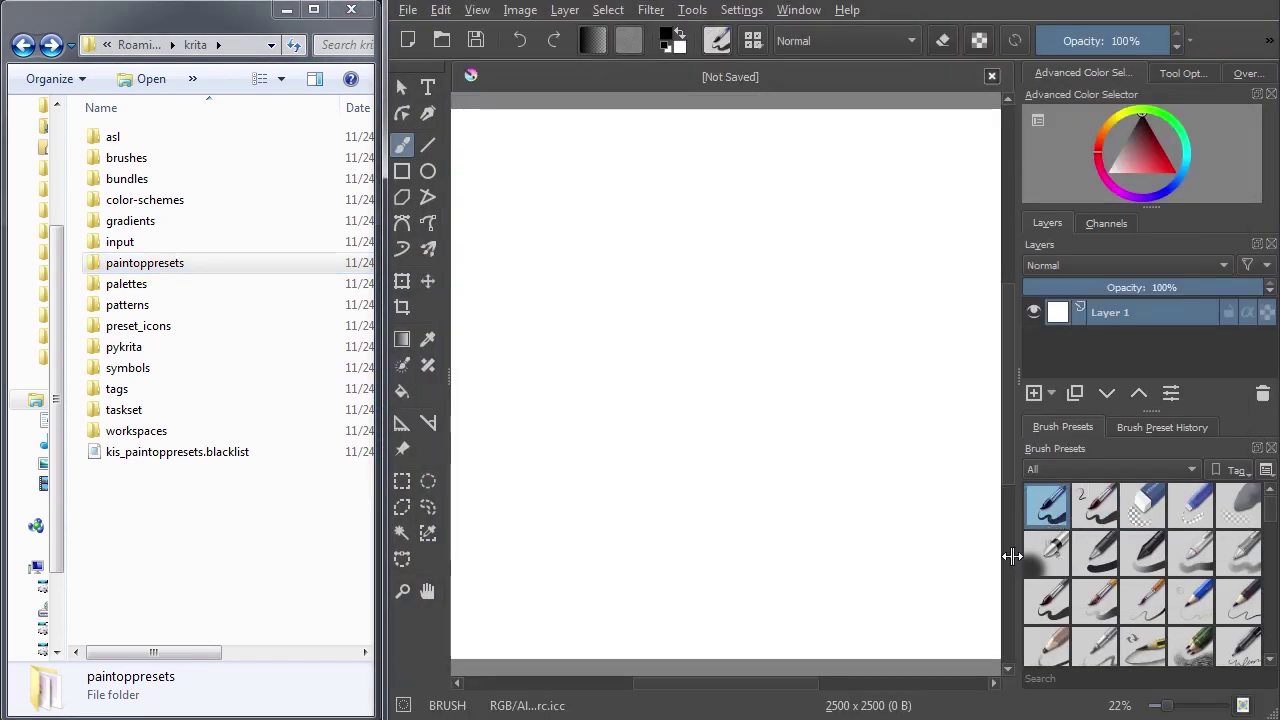
double_click(221, 264)
left_click(719, 42)
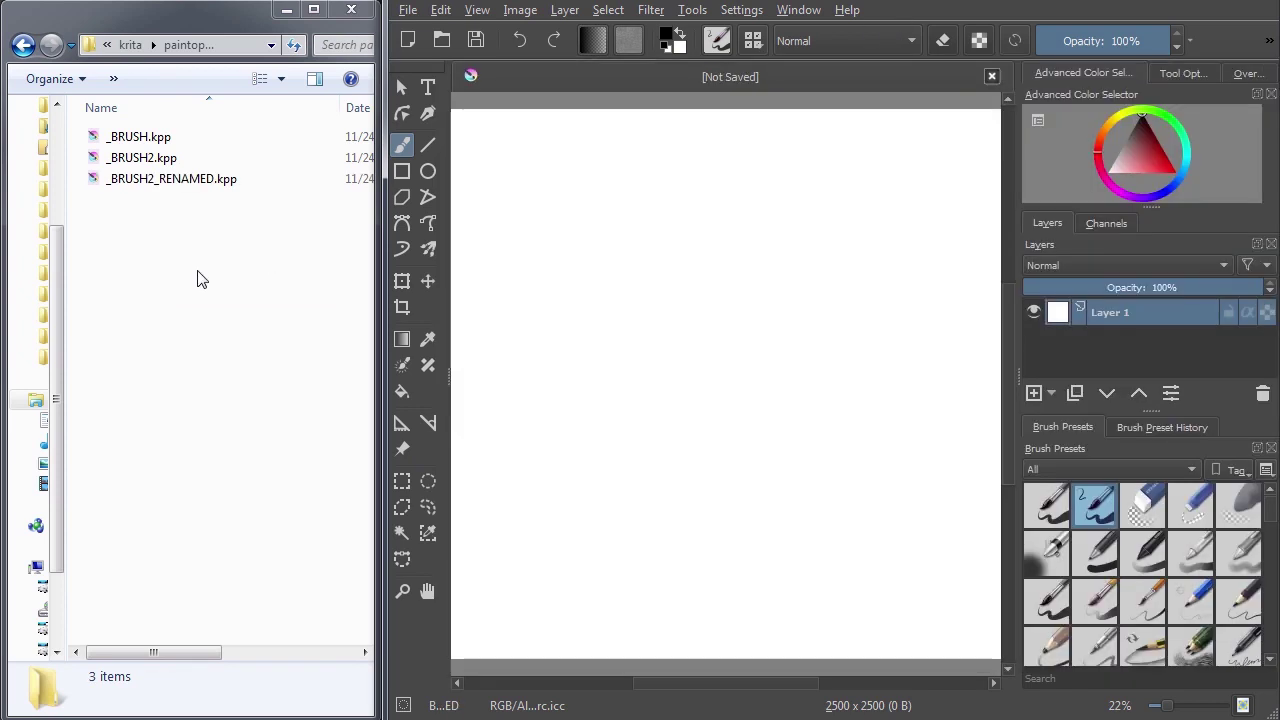
left_click(180, 180)
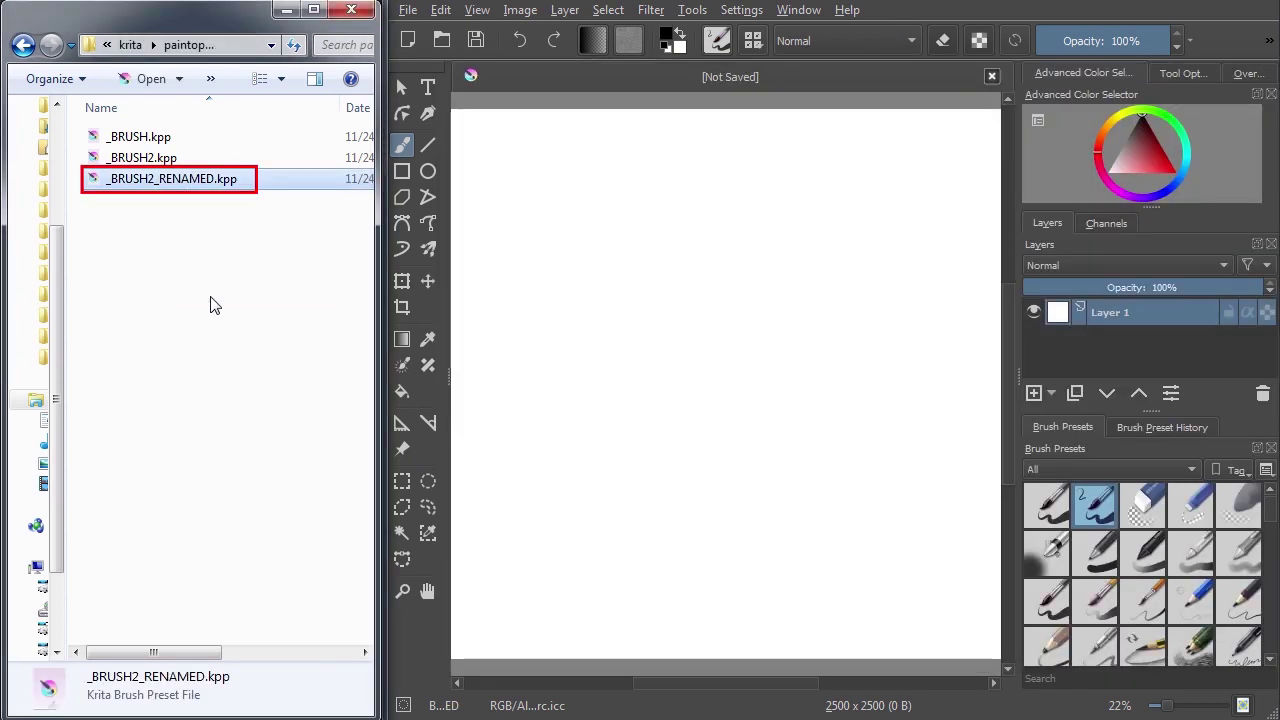
left_click_drag(163, 214, 189, 161)
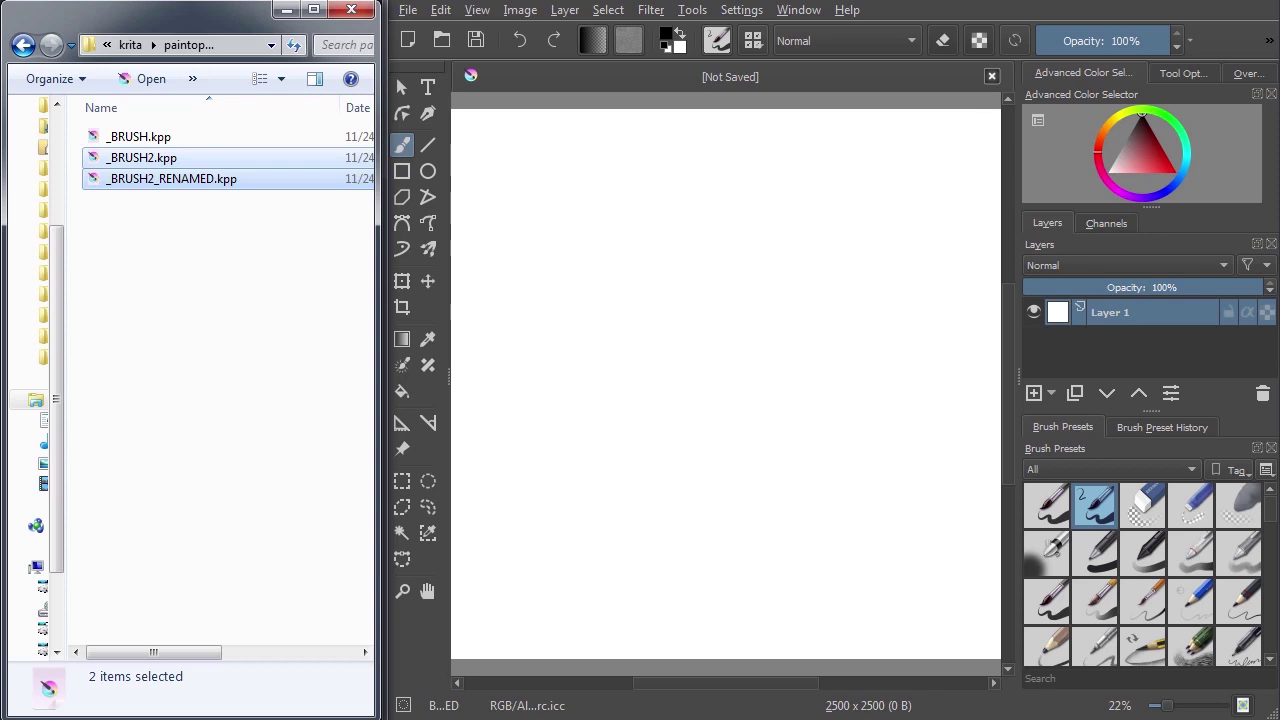
Remove the _BRUSH2.kpp entry from kis_paintoppresets.blacklist in the krita folder, save it, and relaunch Krita to check the restored preset
left_click(177, 229)
key("BackSpace")
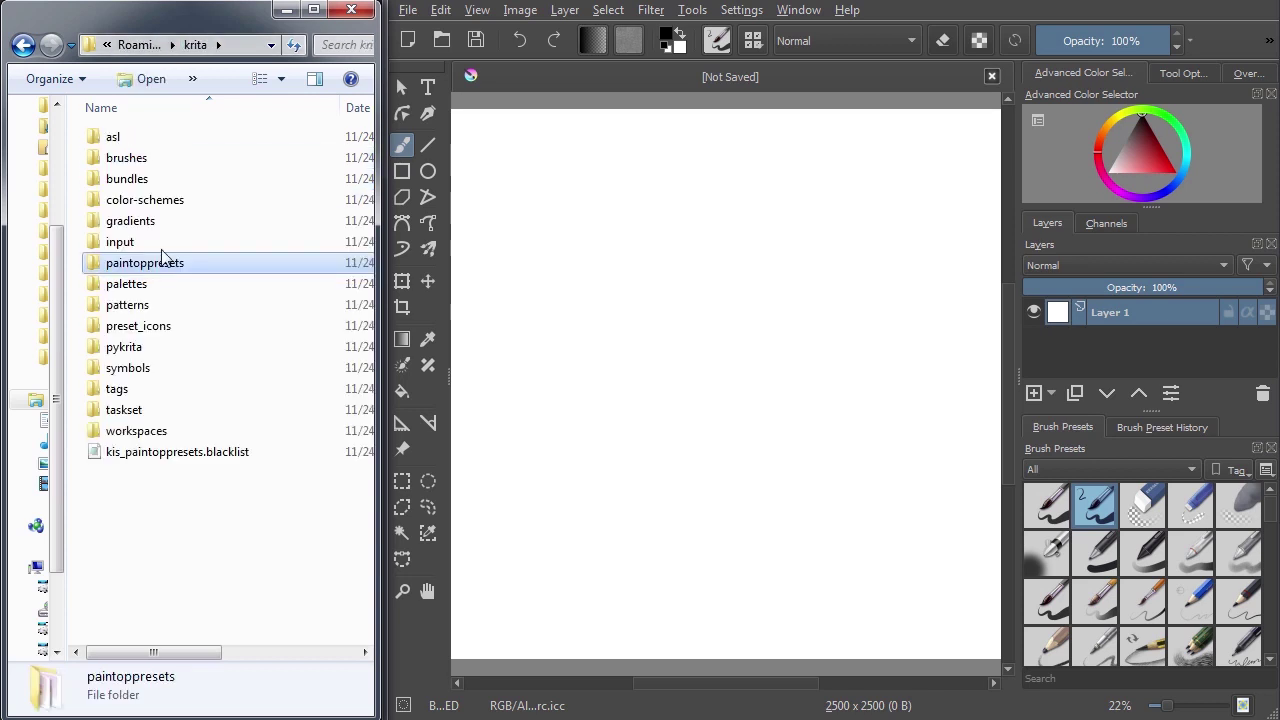
double_click(196, 458)
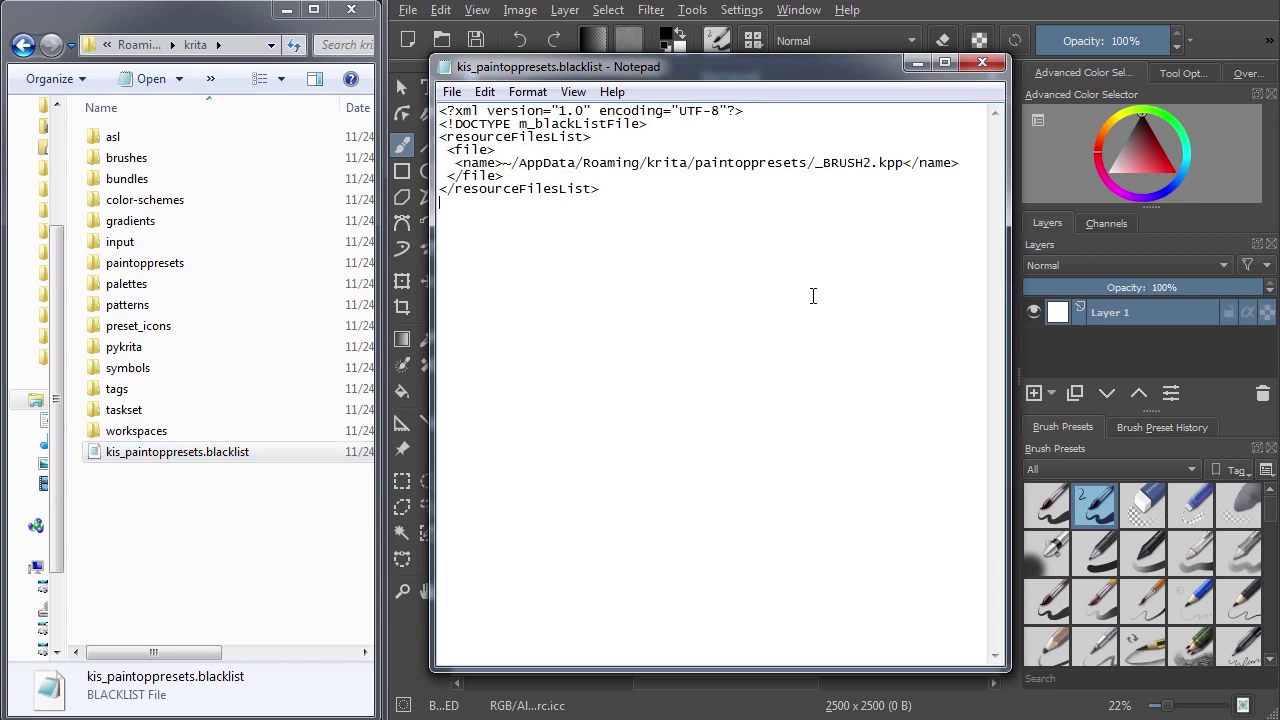
left_click_drag(545, 178, 437, 150)
key("Delete")
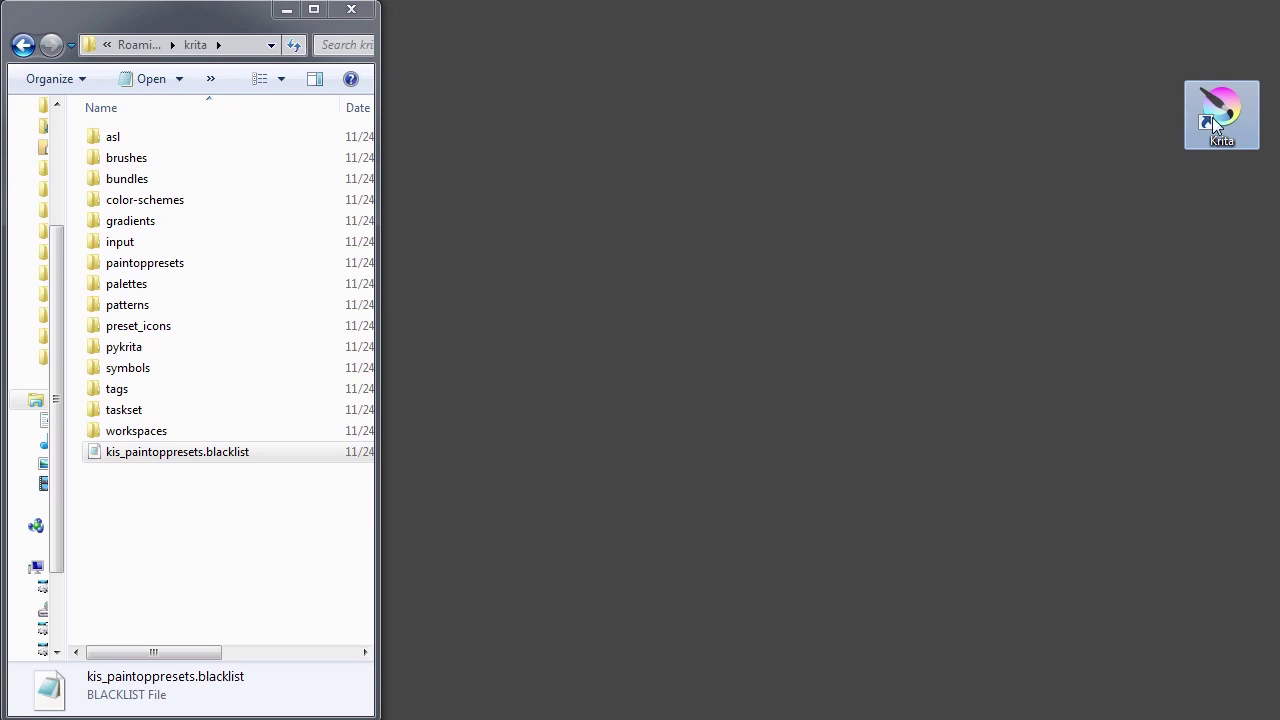
double_click(1218, 122)
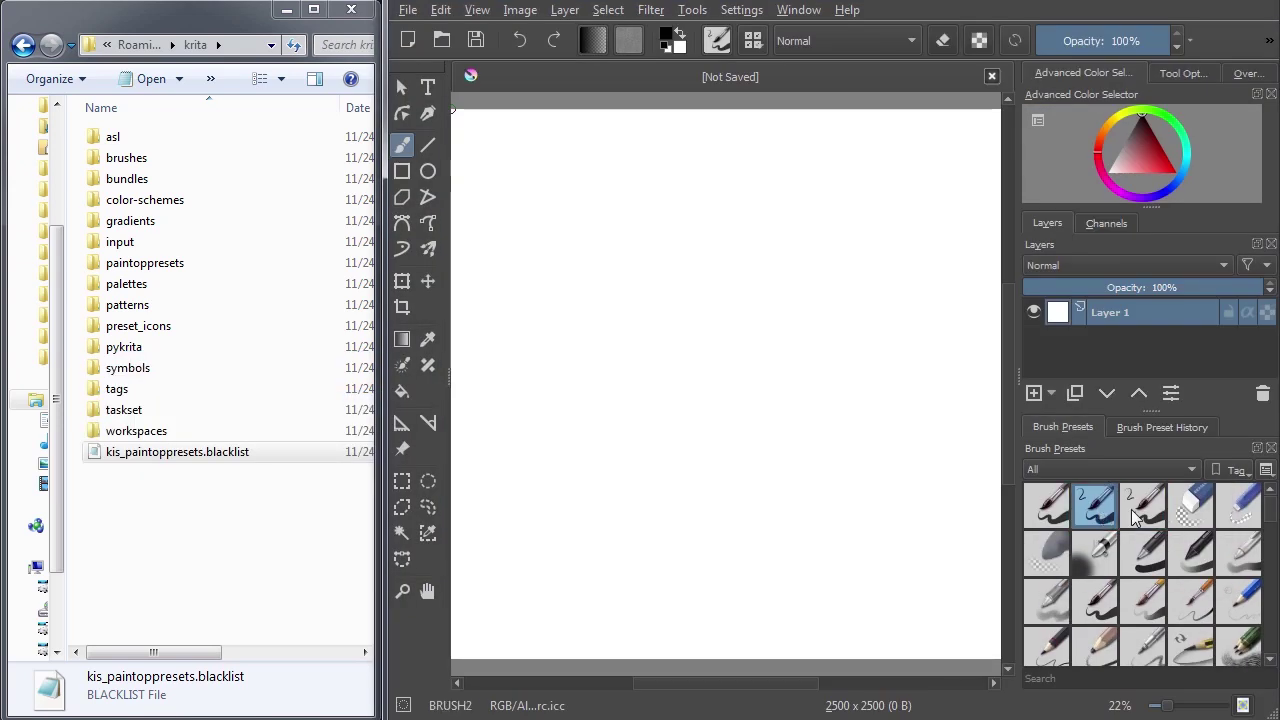
left_click(1100, 508)
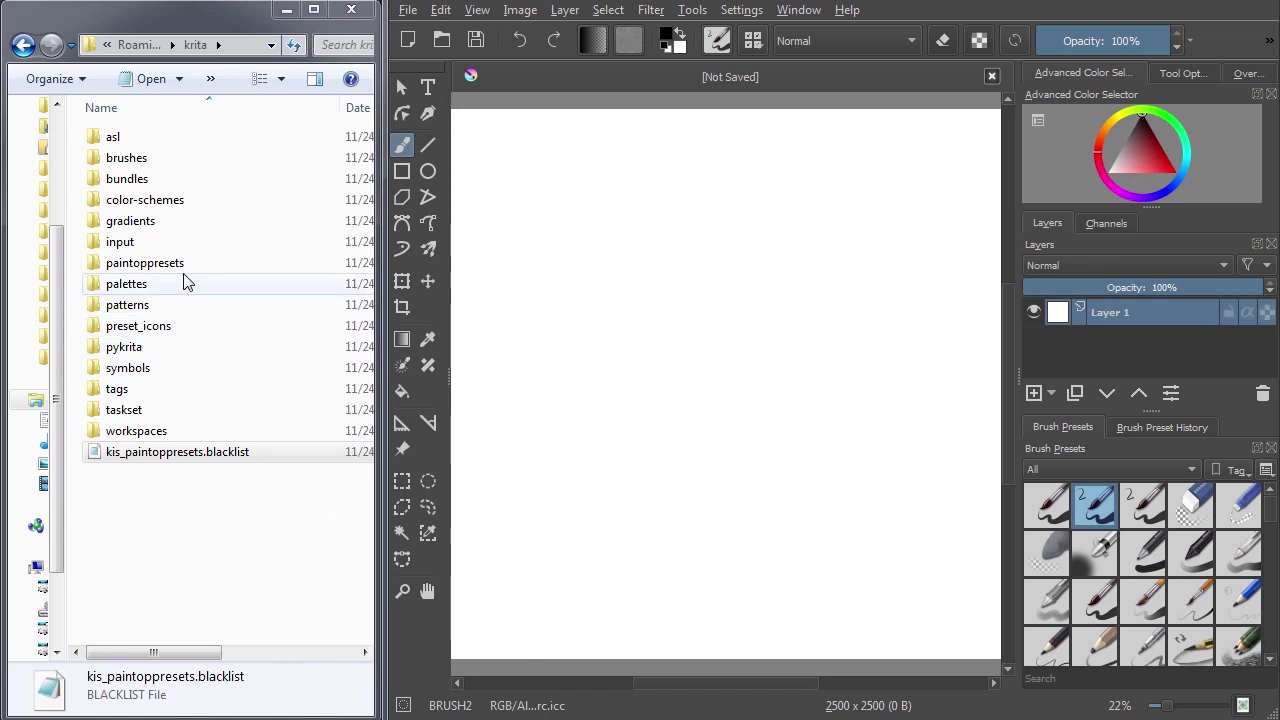
With the paintoppresets folder open, rename the _BRUSH preset to _BRUSH__ and back to _BRUSH, saving each name
double_click(262, 263)
left_click(1047, 505)
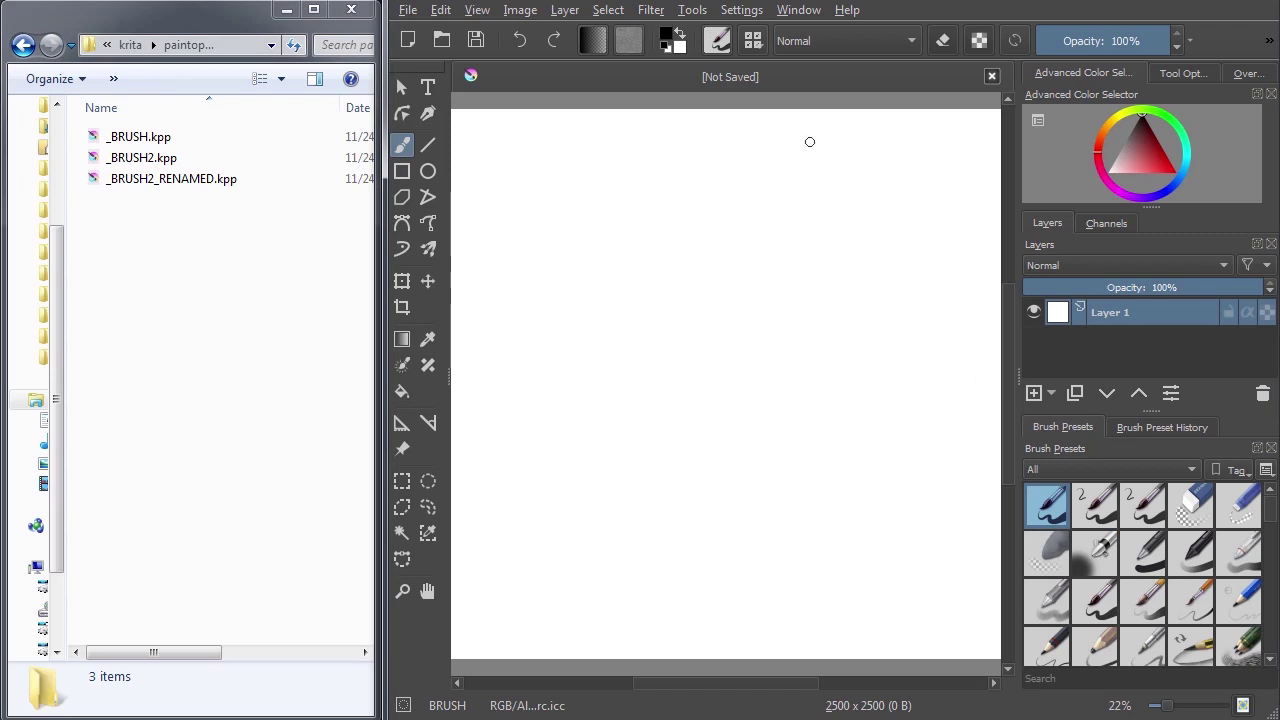
key("F5")
left_click(902, 84)
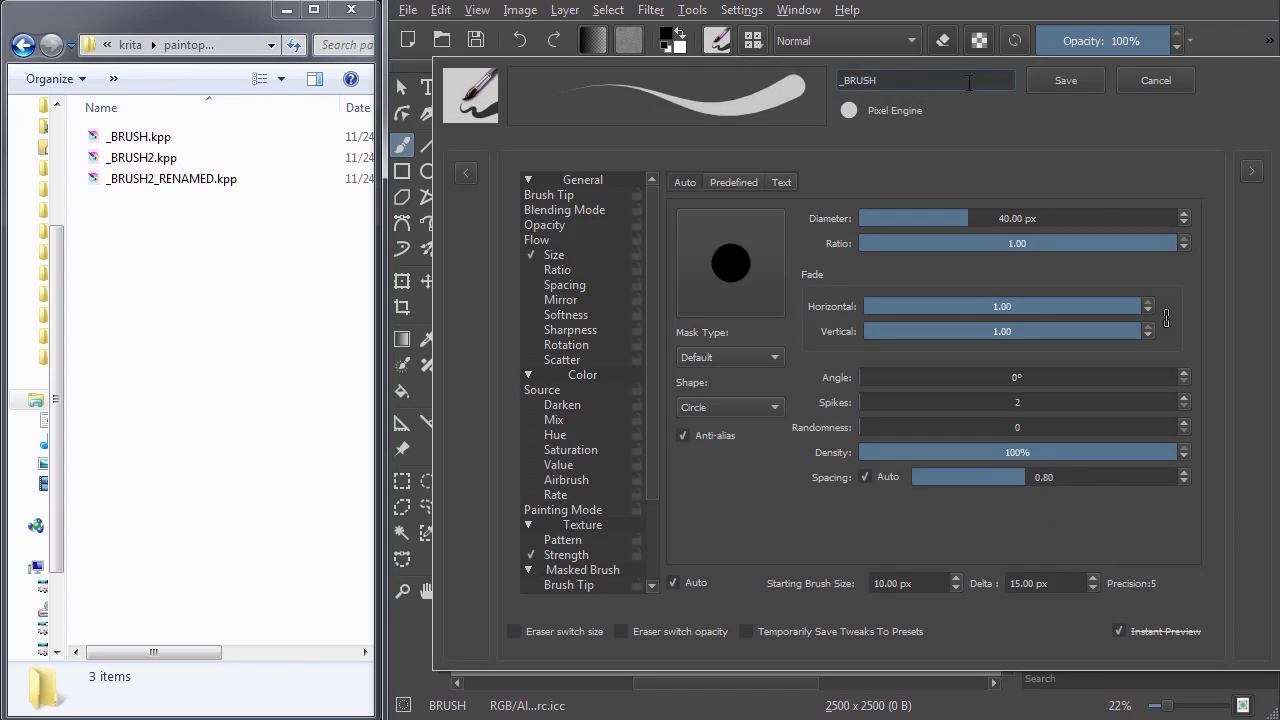
left_click(1066, 80)
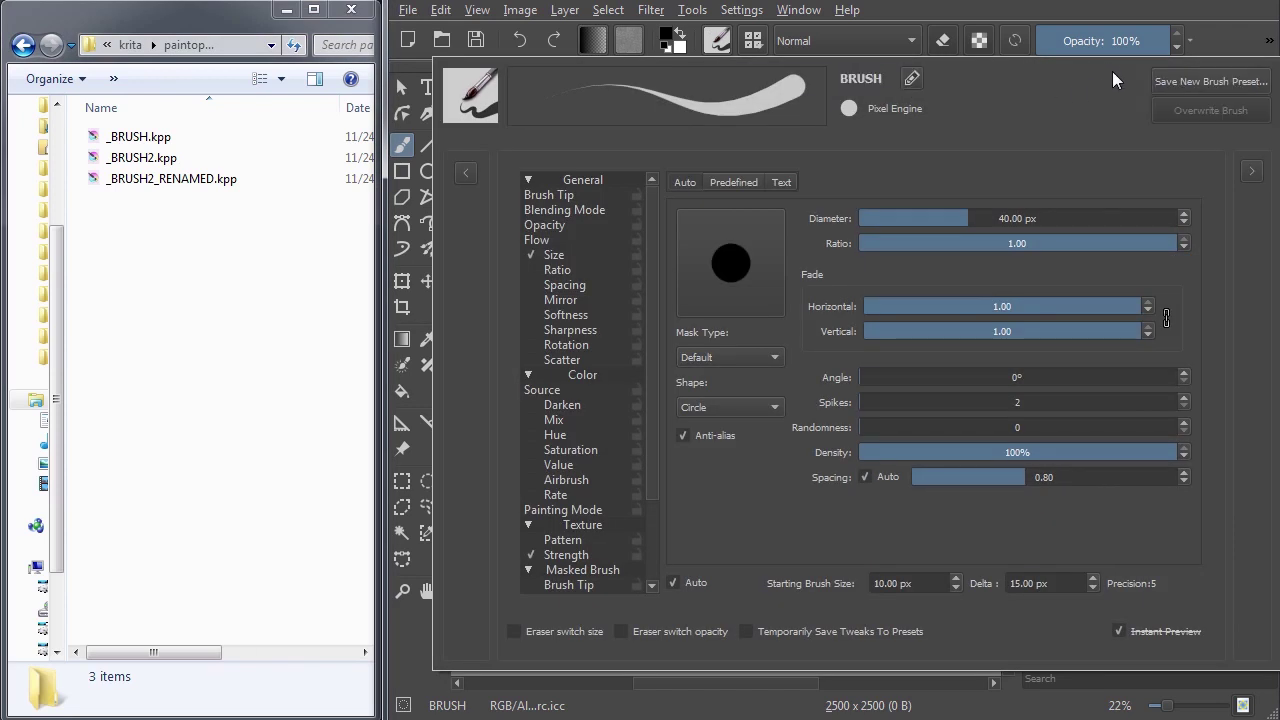
left_click(910, 80)
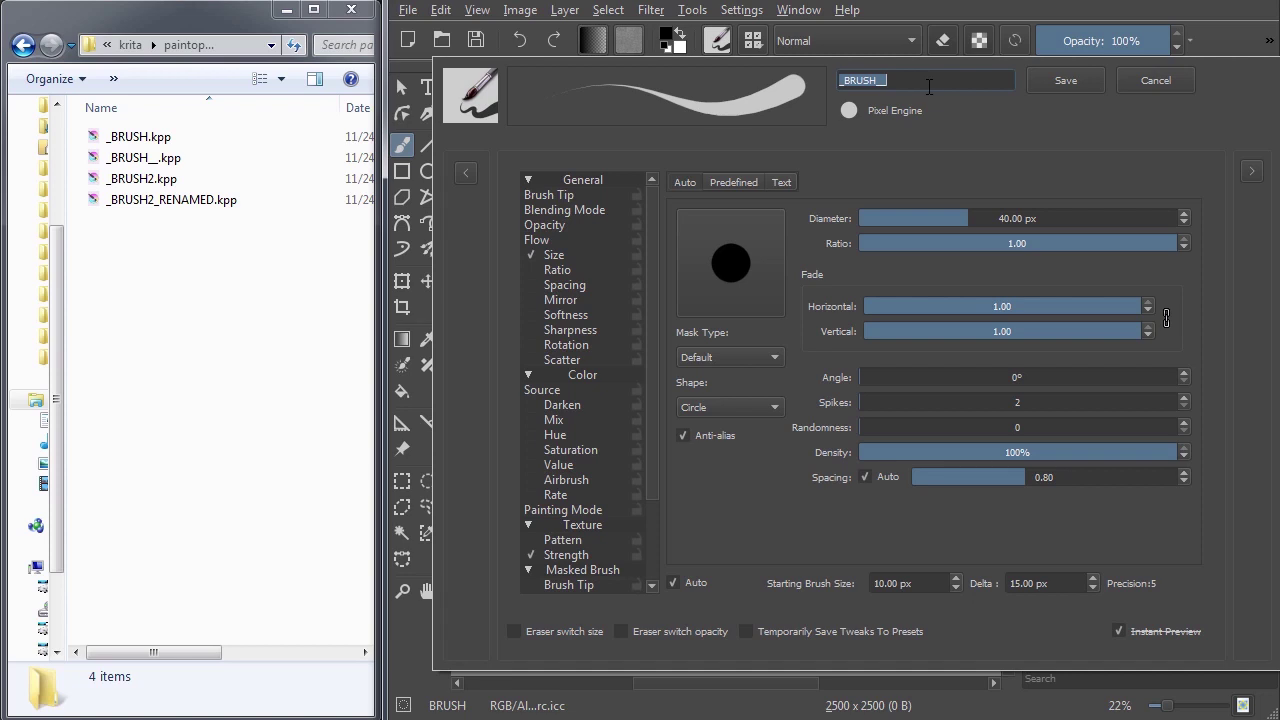
left_click(1052, 80)
left_click(957, 8)
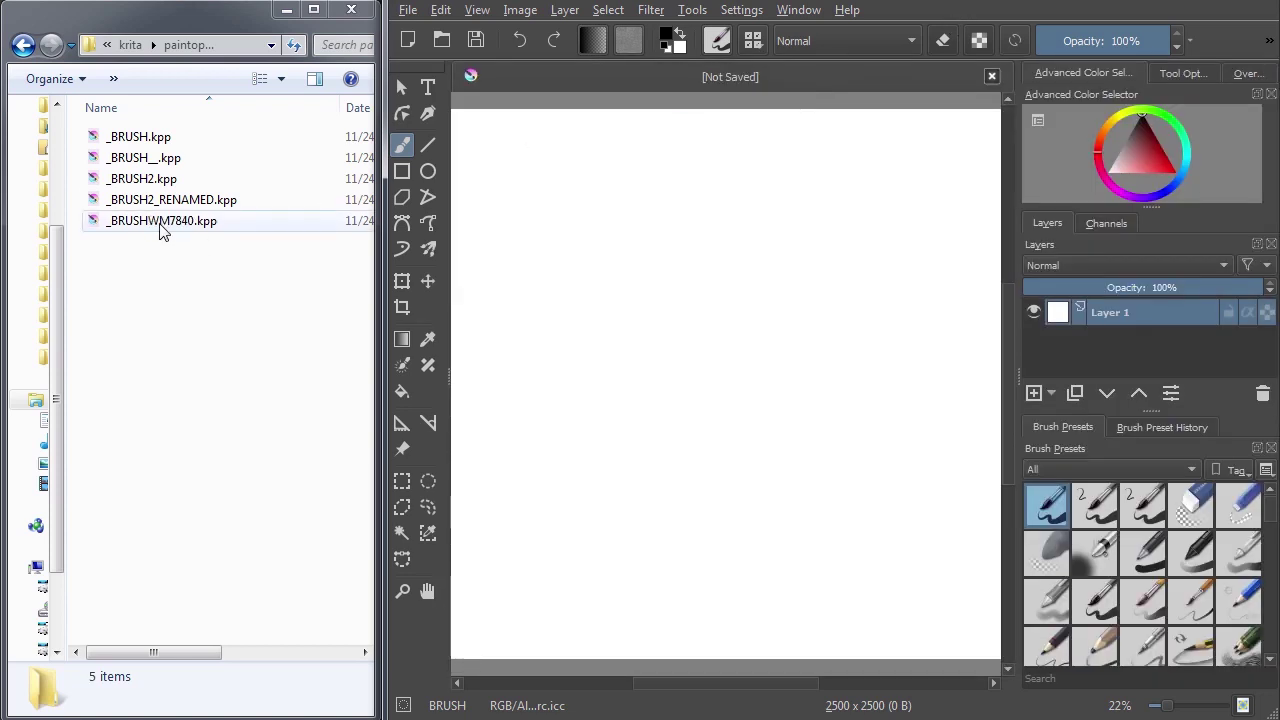
Examine _BRUSHWM7840.kpp in the paintoppresets folder and inspect the duplicate _BRUSH preset in Krita's preset chooser
left_click(163, 230)
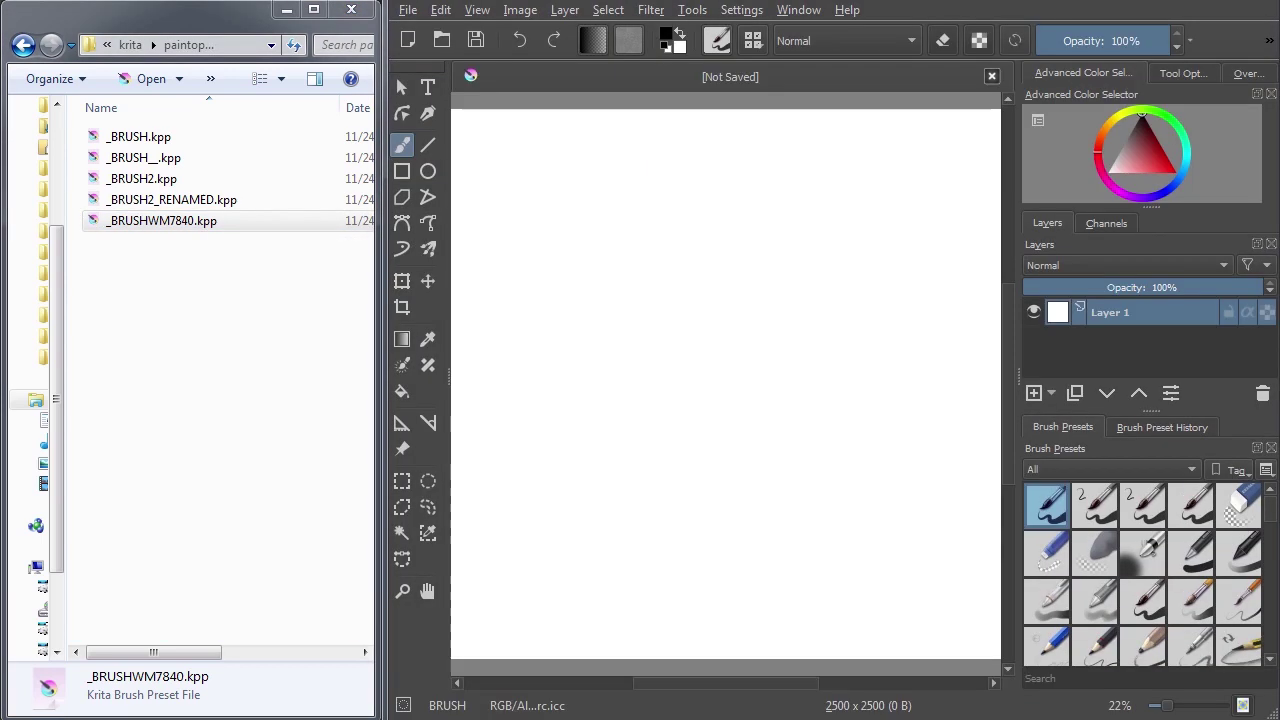
left_click(1198, 515)
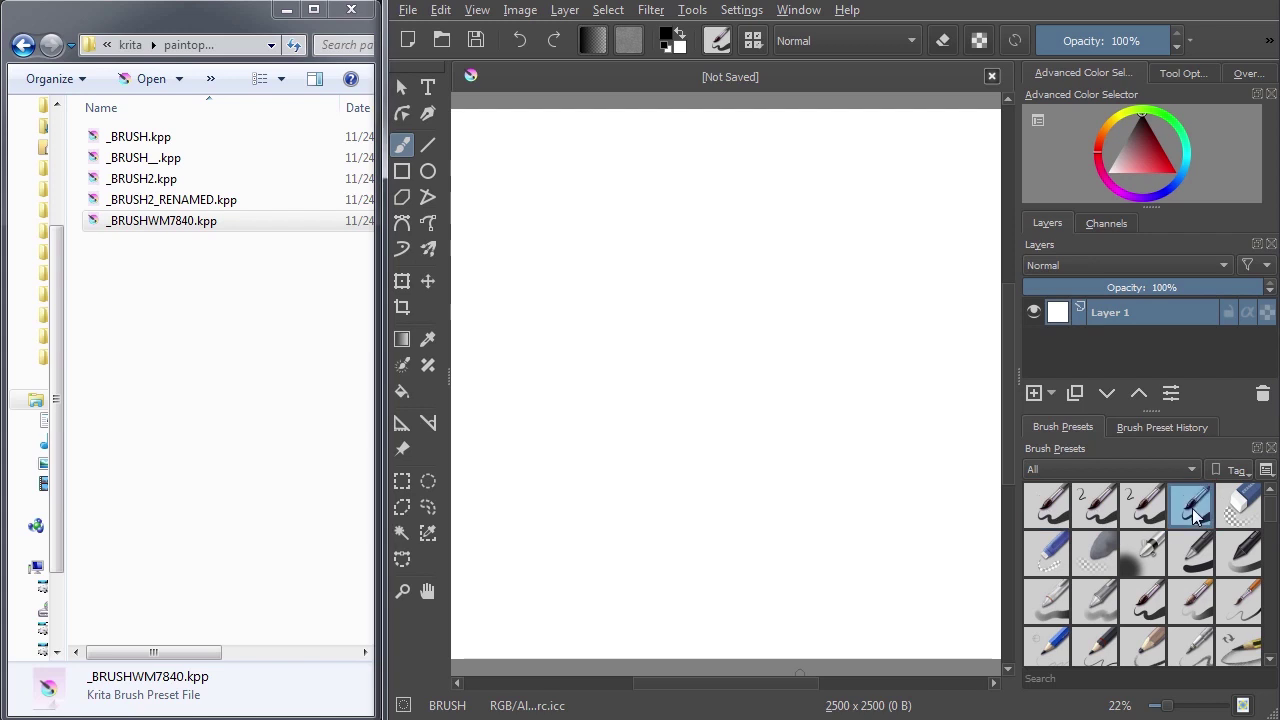
left_click(1266, 469)
left_click(1203, 531)
scroll(1180, 585, "down", 3)
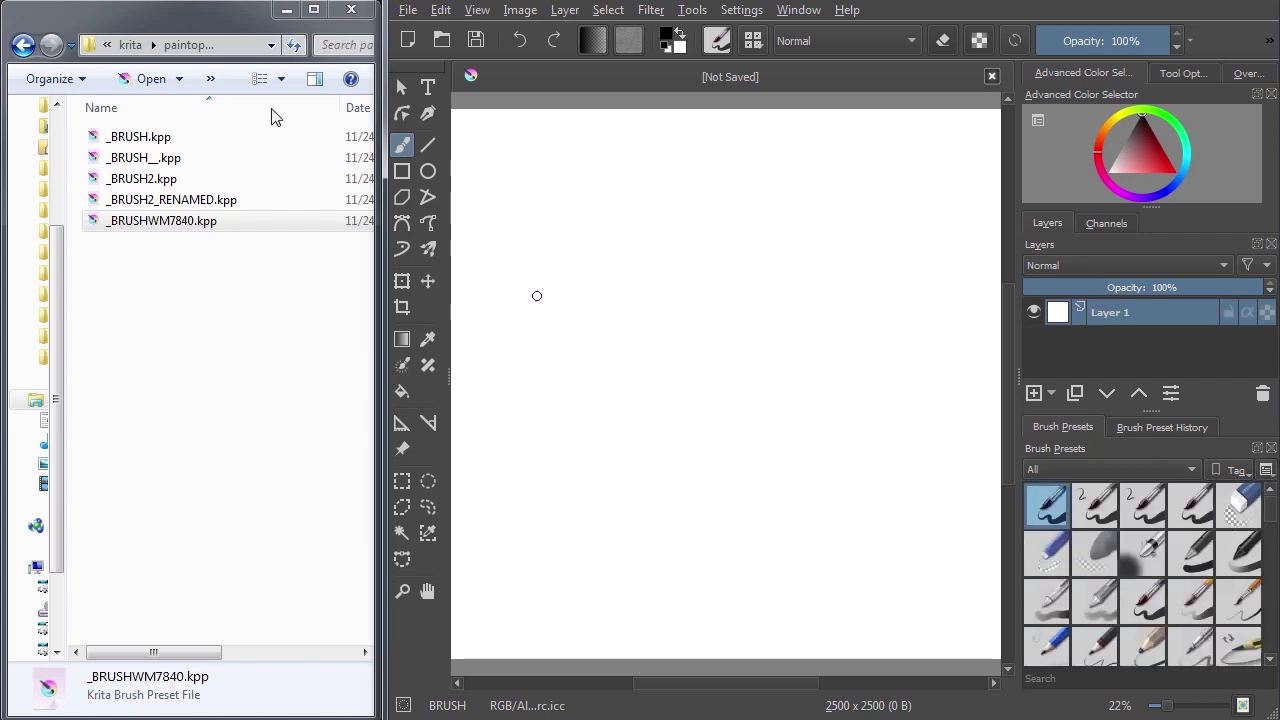
Return from the paintoppresets folder to the krita folder and locate kis_paintoppresets.blacklist
left_click(199, 30)
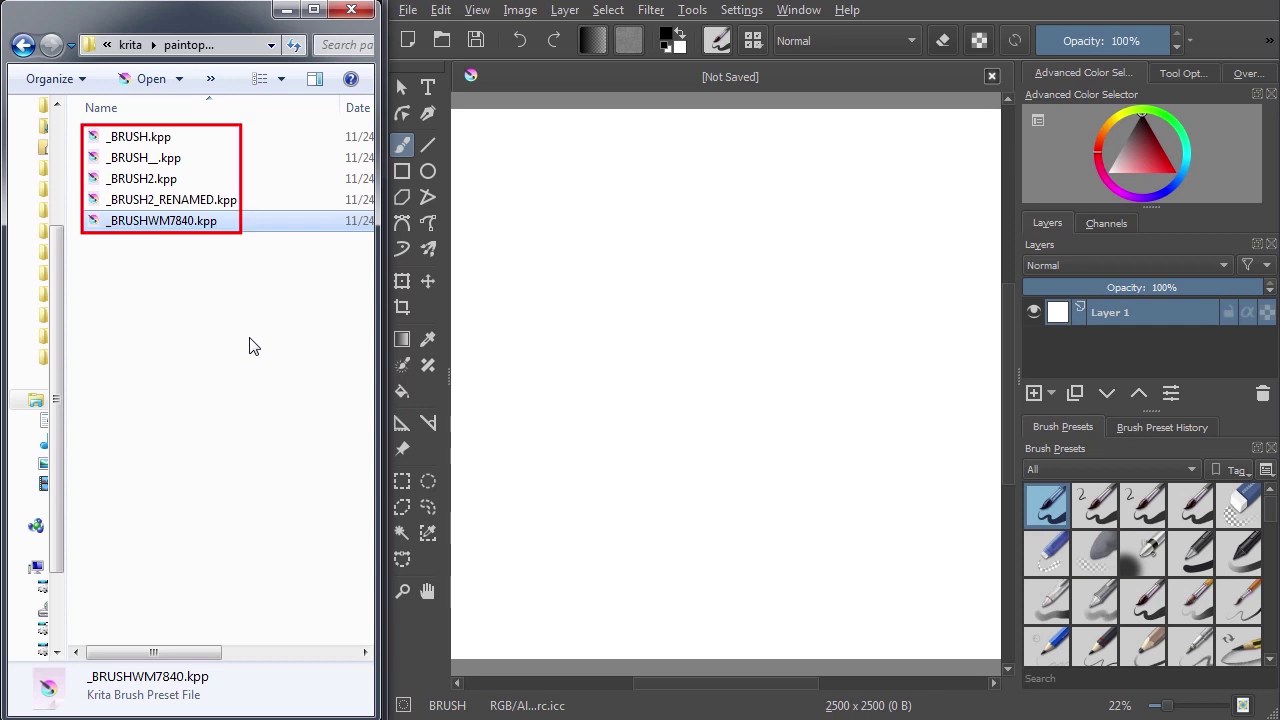
left_click(131, 45)
mouse_move(180, 478)
left_mouse_down()
mouse_move(188, 503)
mouse_move(236, 455)
left_mouse_up()
left_click(242, 496)
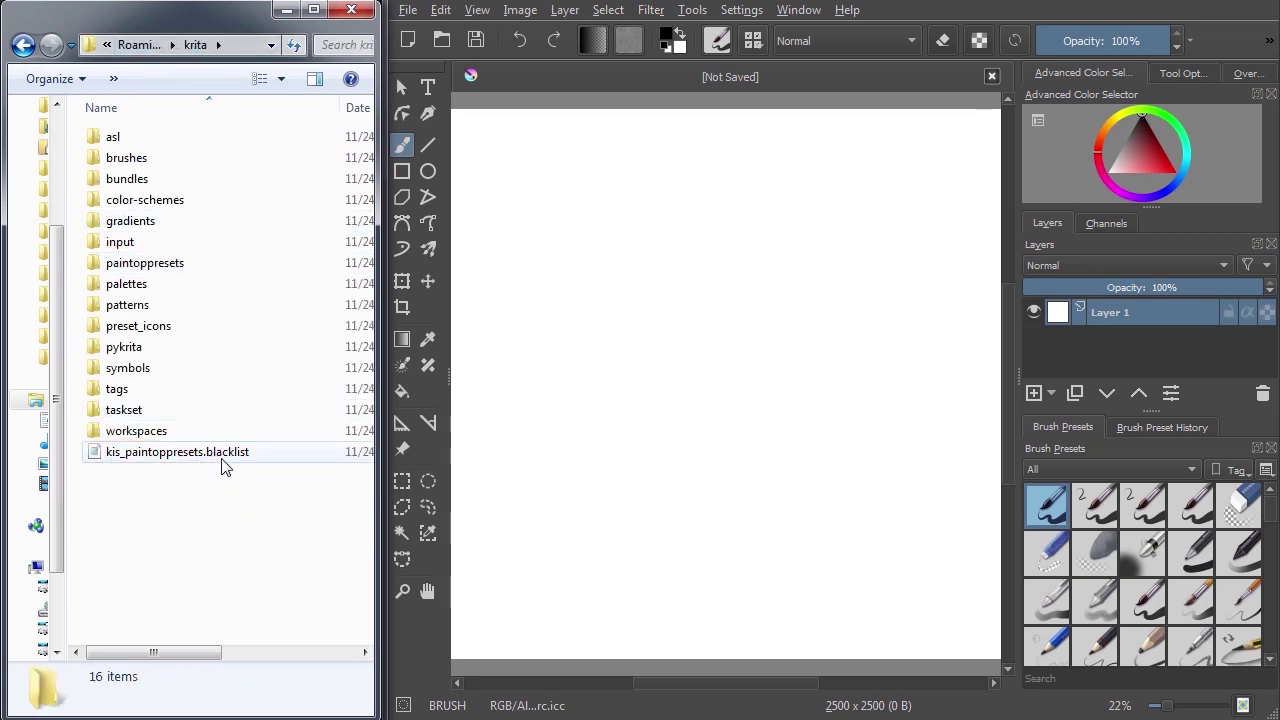